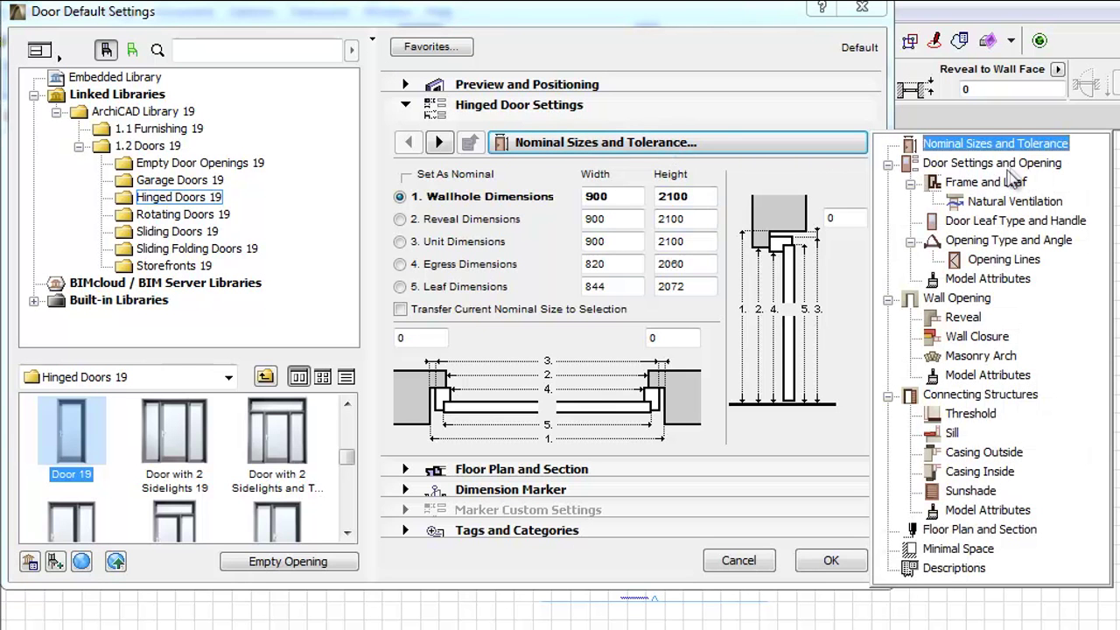
# Visit the Door Settings and Opening, Frame and Leaf and Natural Ventilation pages, then navigate back up.
pyautogui.click(1013, 166)
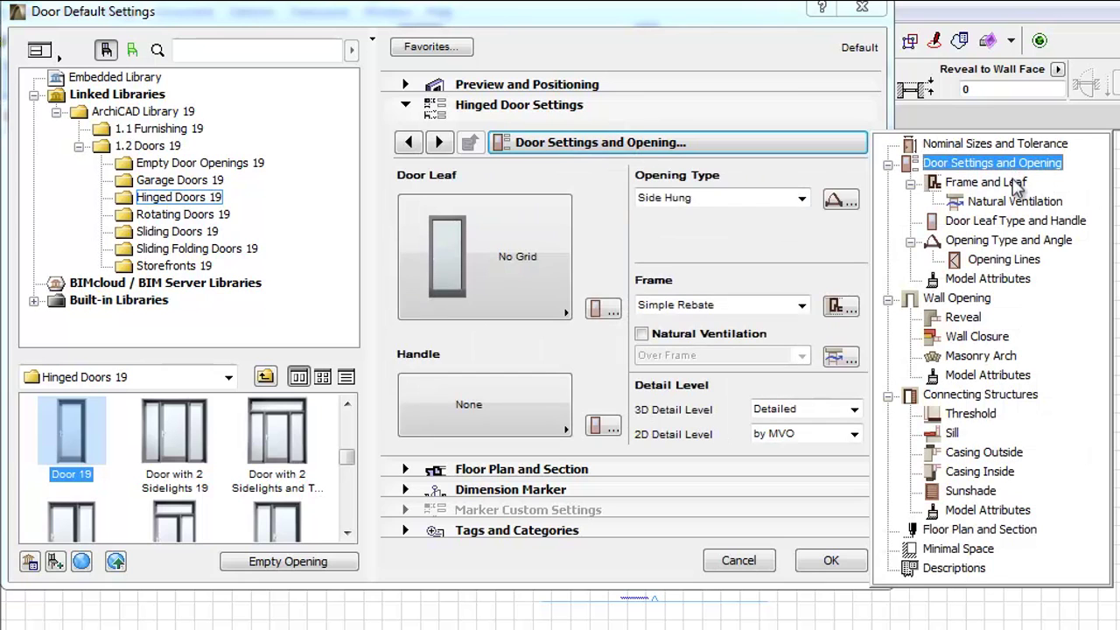
pyautogui.click(1015, 183)
pyautogui.click(1028, 202)
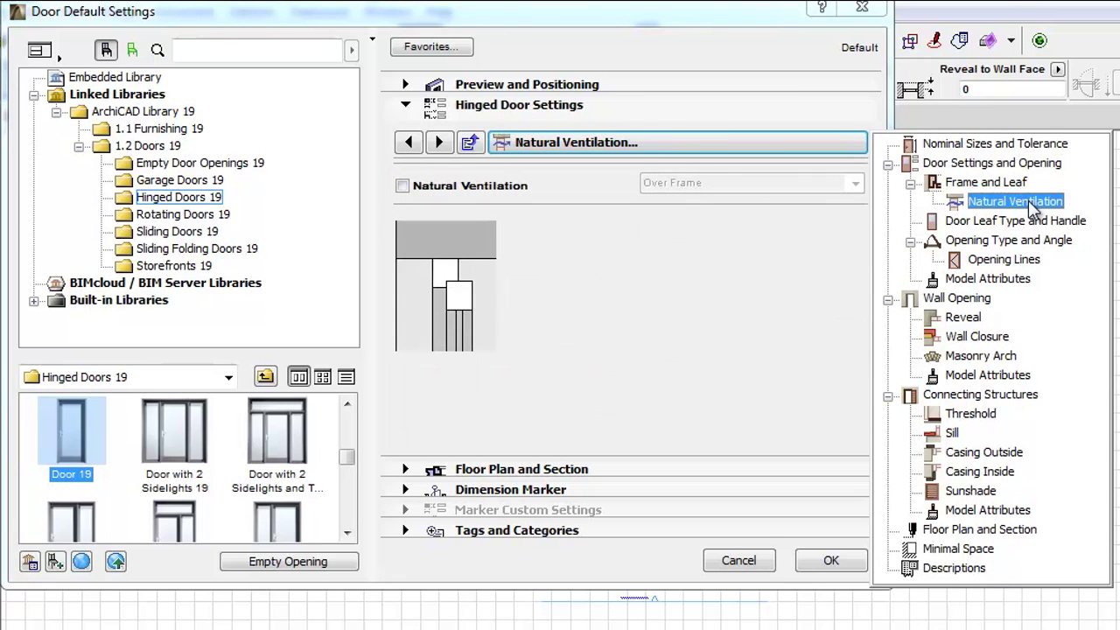
pyautogui.click(471, 147)
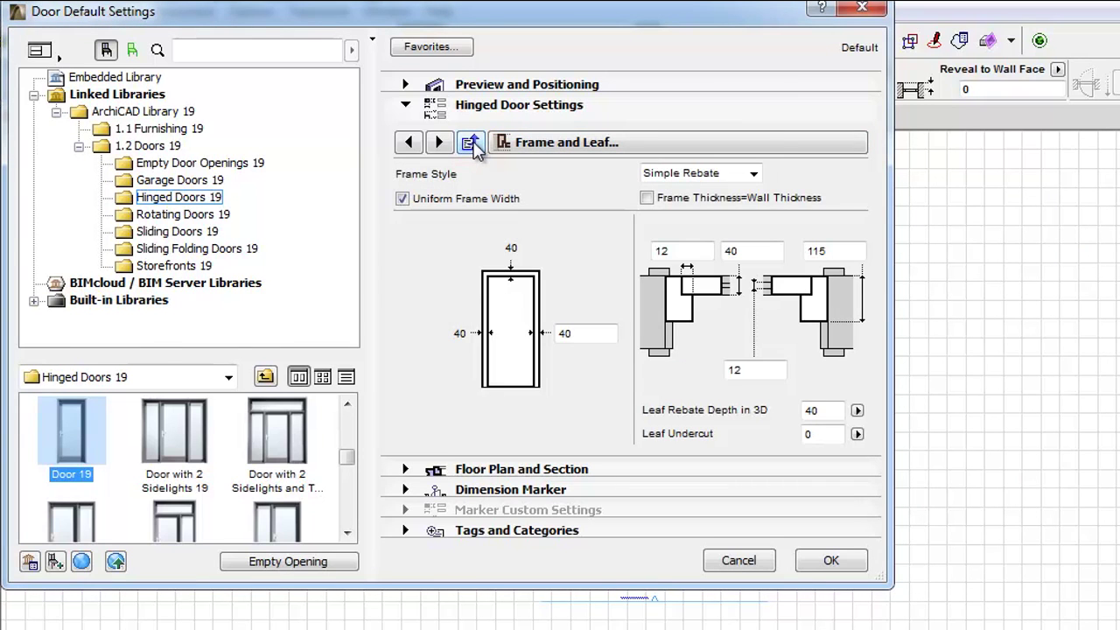
pyautogui.click(470, 145)
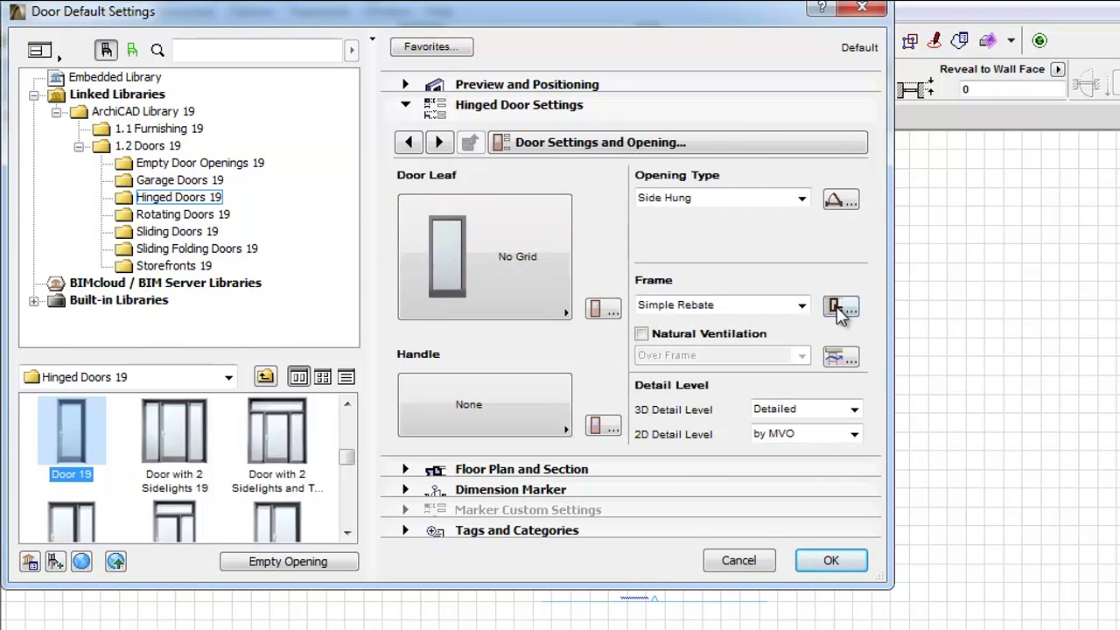
pyautogui.click(838, 306)
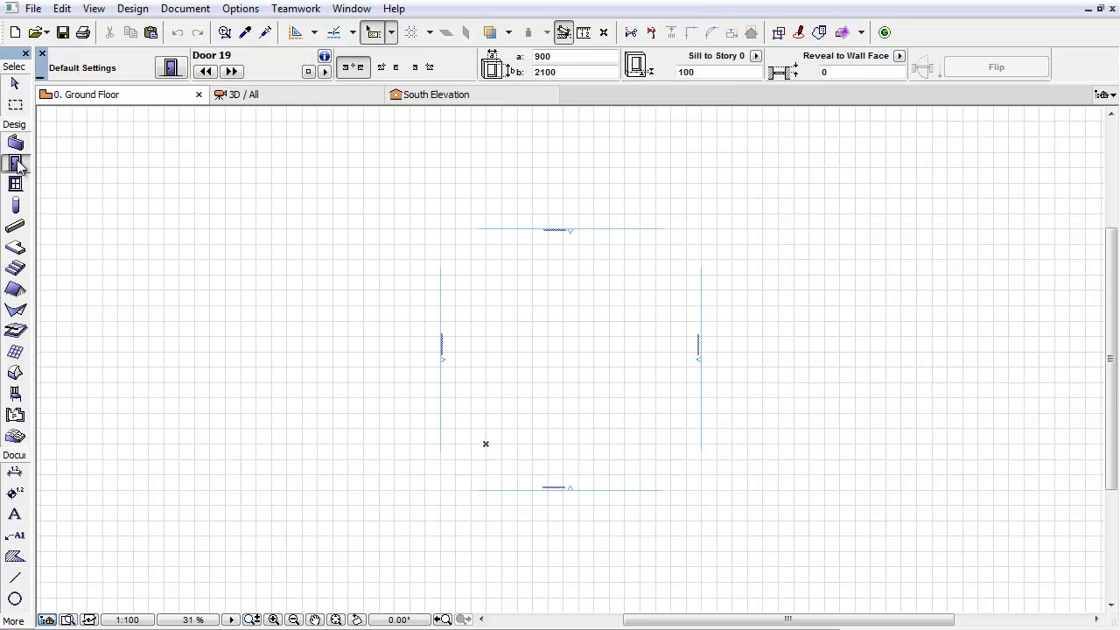
# Open Door default settings, expand Hinged Door Settings, collapse Preview, and inspect the 900 × 2100 wallhole.
pyautogui.doubleClick(16, 163)
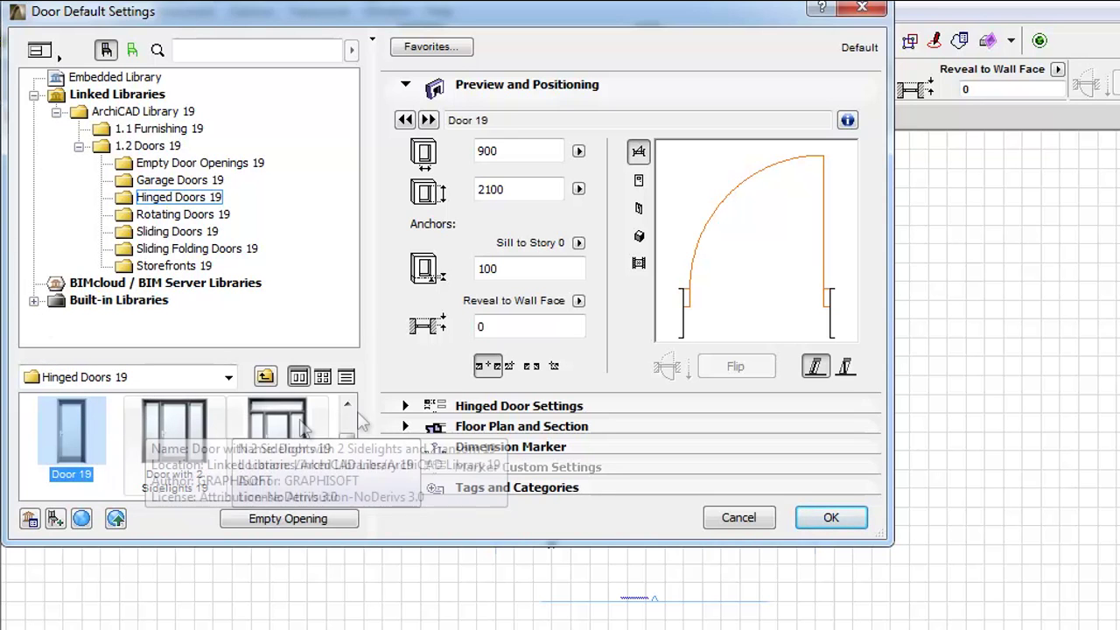
pyautogui.click(503, 407)
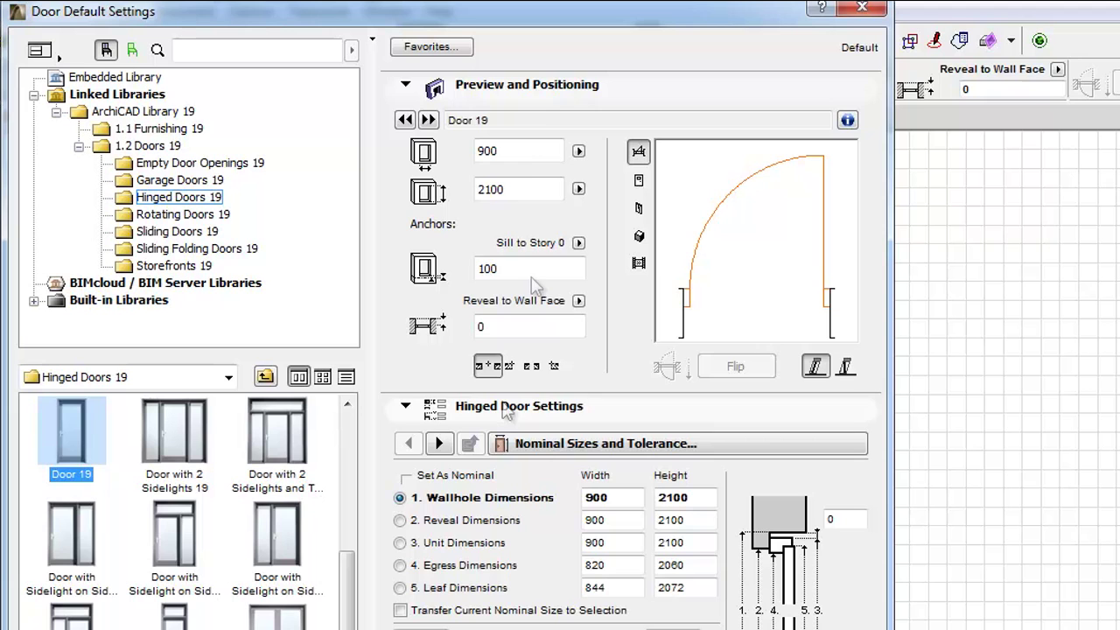
pyautogui.click(550, 87)
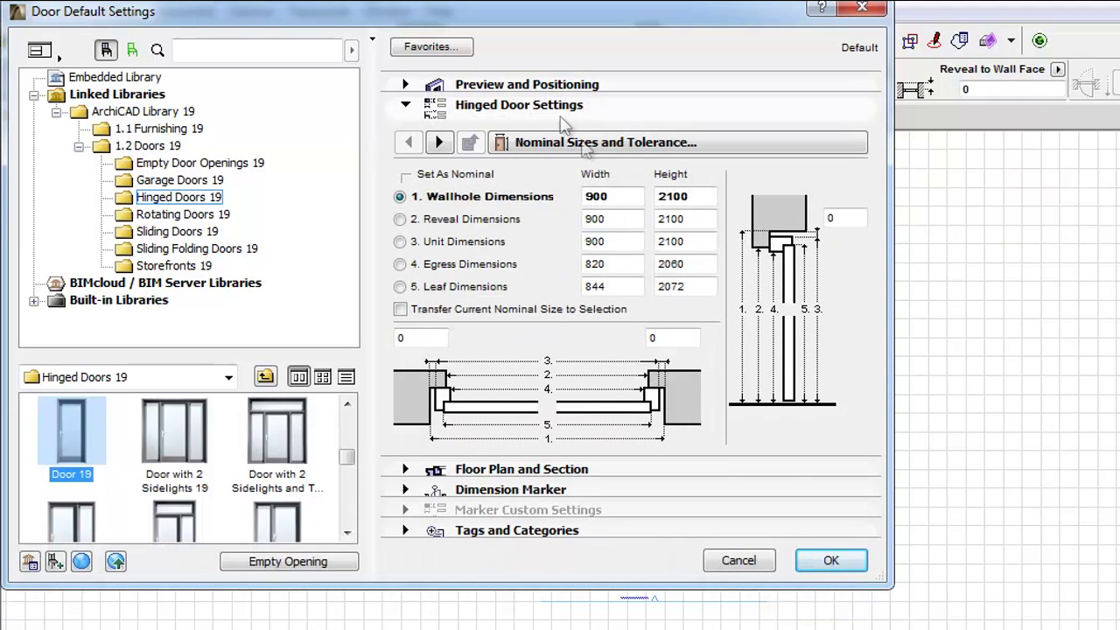
pyautogui.click(612, 196)
pyautogui.moveTo(697, 196); pyautogui.dragTo(667, 194)
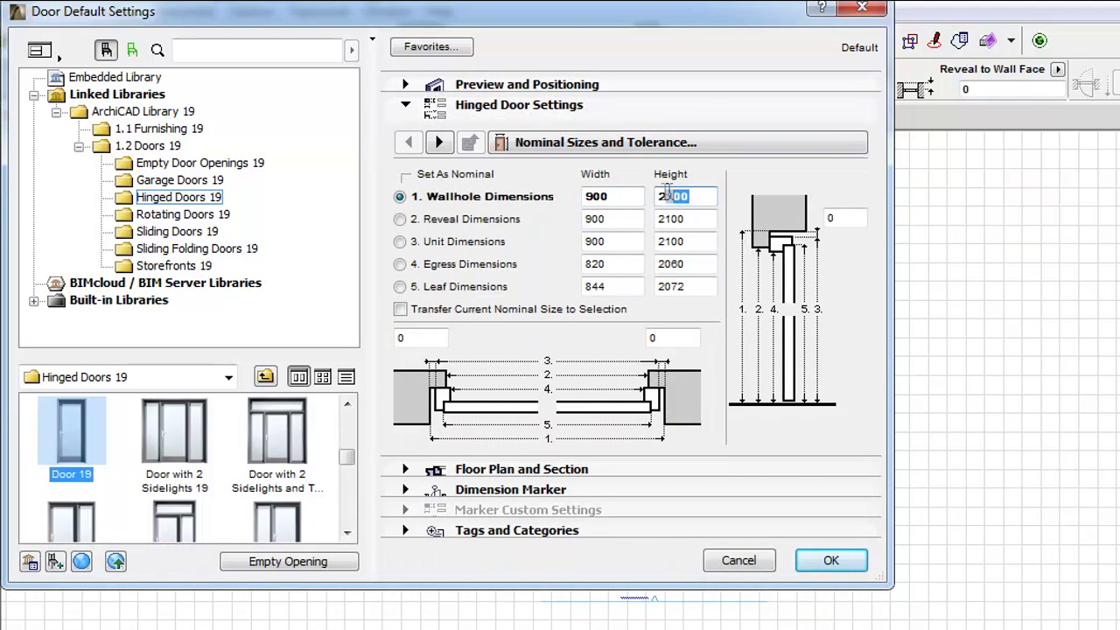
# Collapse the Door Settings and Opening, Wall Opening and Connecting Structures branches in the page tree.
pyautogui.click(640, 149)
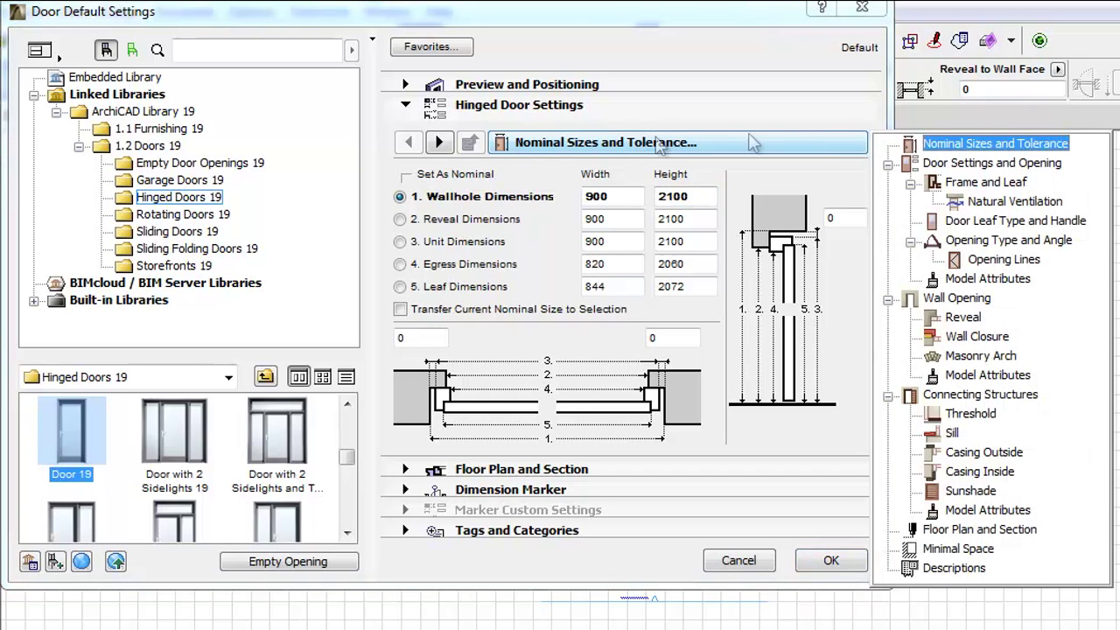
pyautogui.click(888, 164)
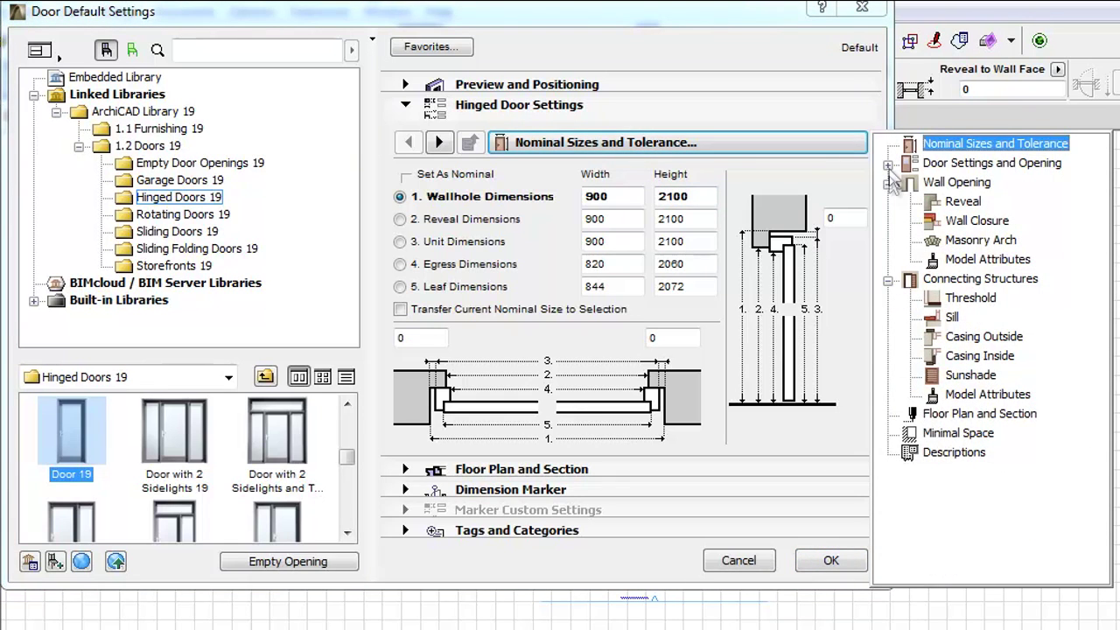
pyautogui.click(888, 184)
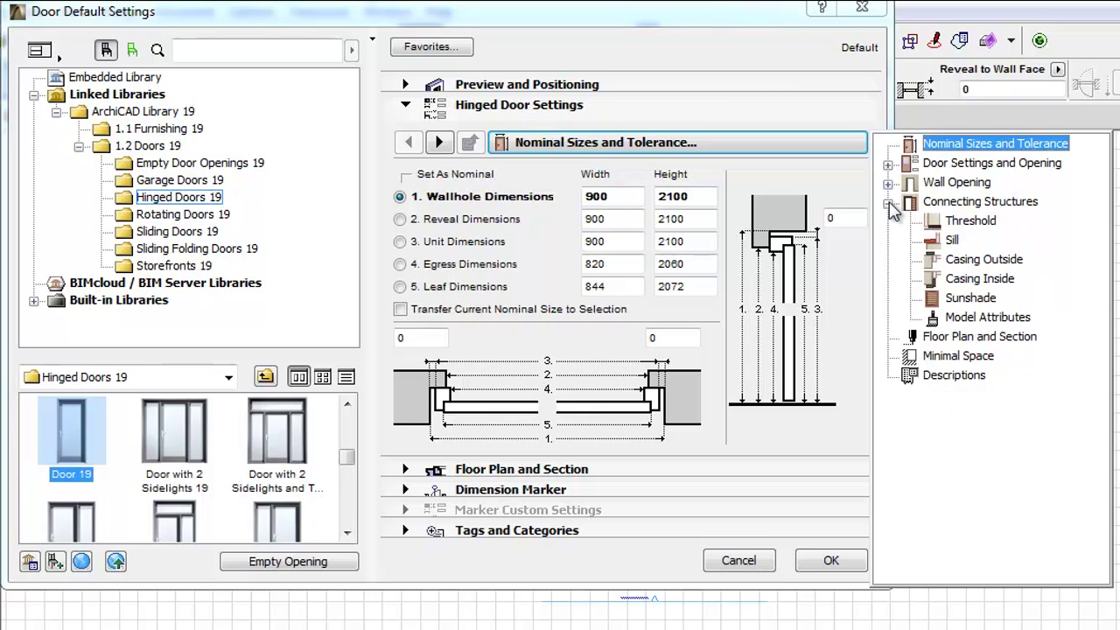
pyautogui.click(888, 203)
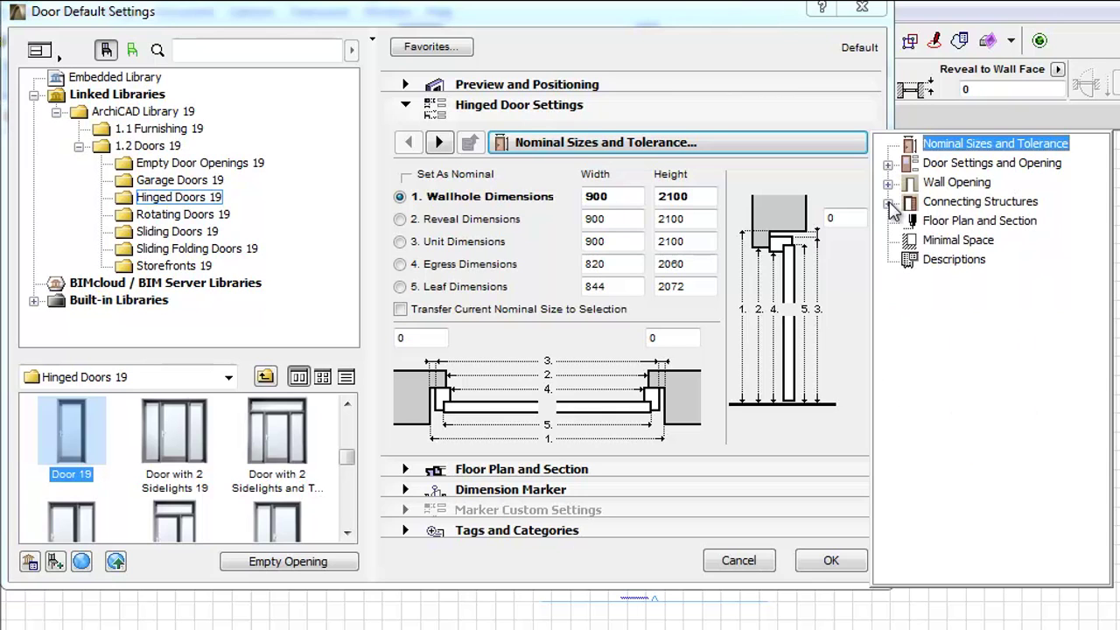
# Show Door Settings and Opening, Wall Opening, then the Connecting Structures page.
pyautogui.click(955, 168)
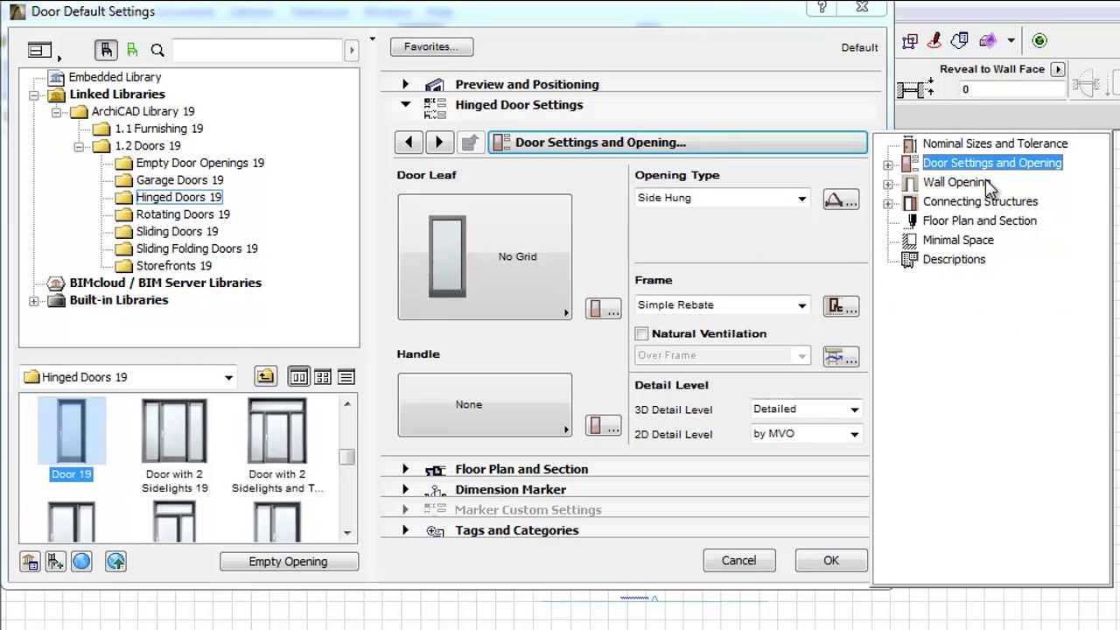
pyautogui.click(989, 185)
pyautogui.click(1001, 205)
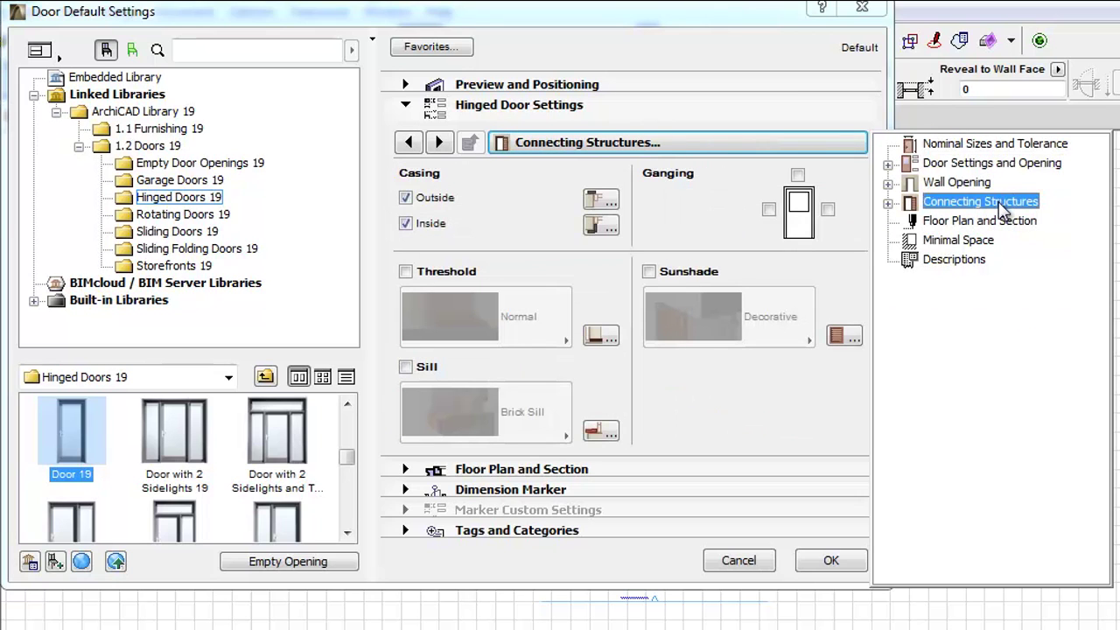
pyautogui.click(888, 162)
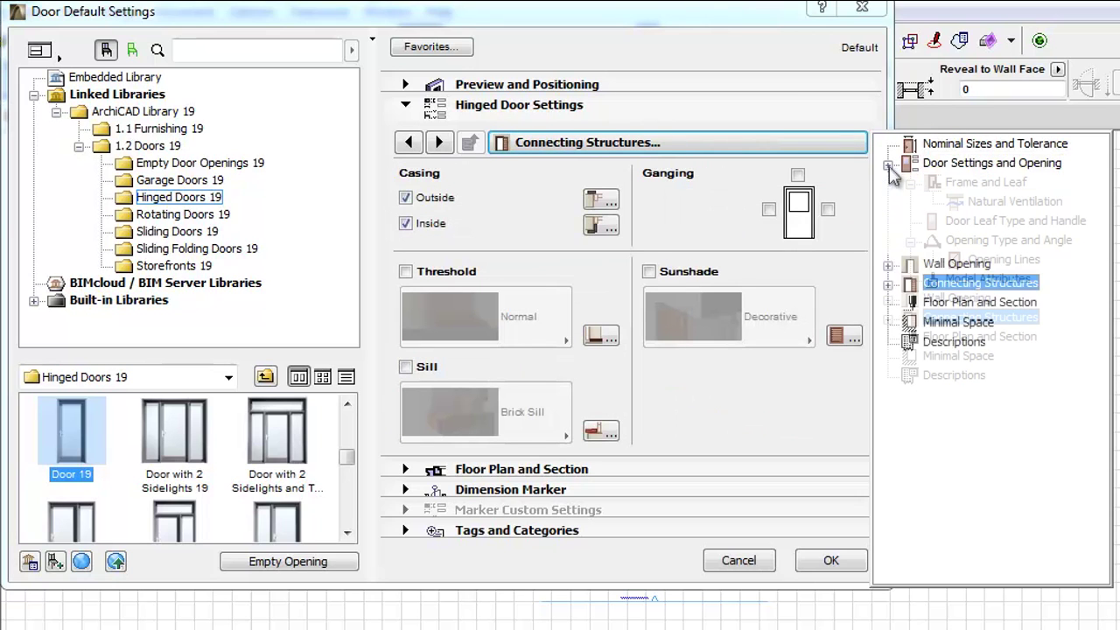
# Expand the Wall Opening and Connecting Structures branches and show the Floor Plan and Section page.
pyautogui.click(888, 299)
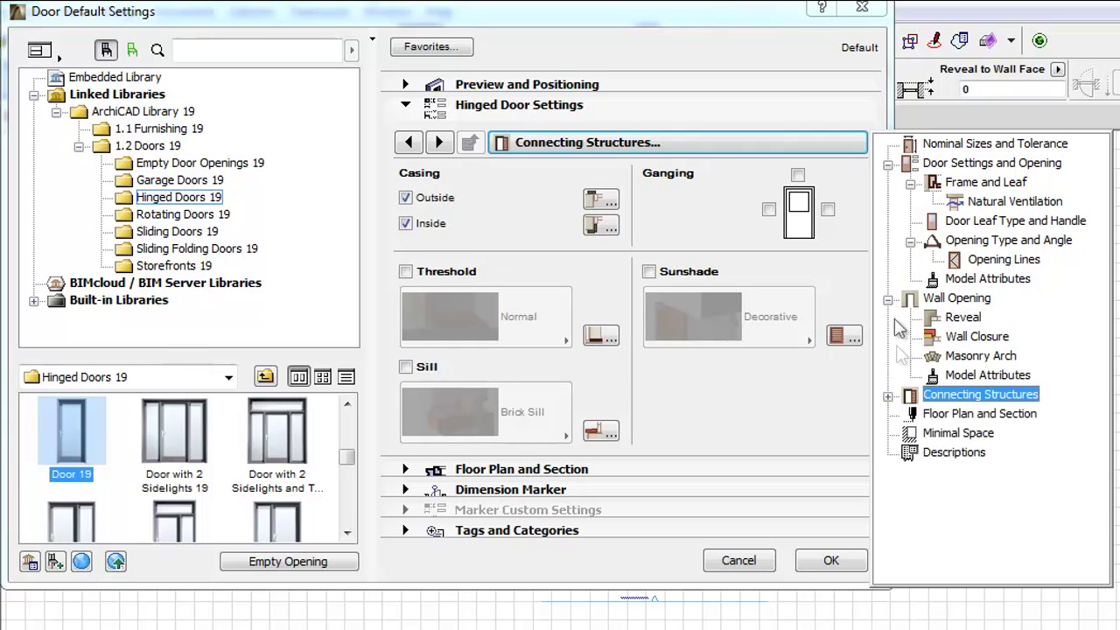
pyautogui.click(888, 395)
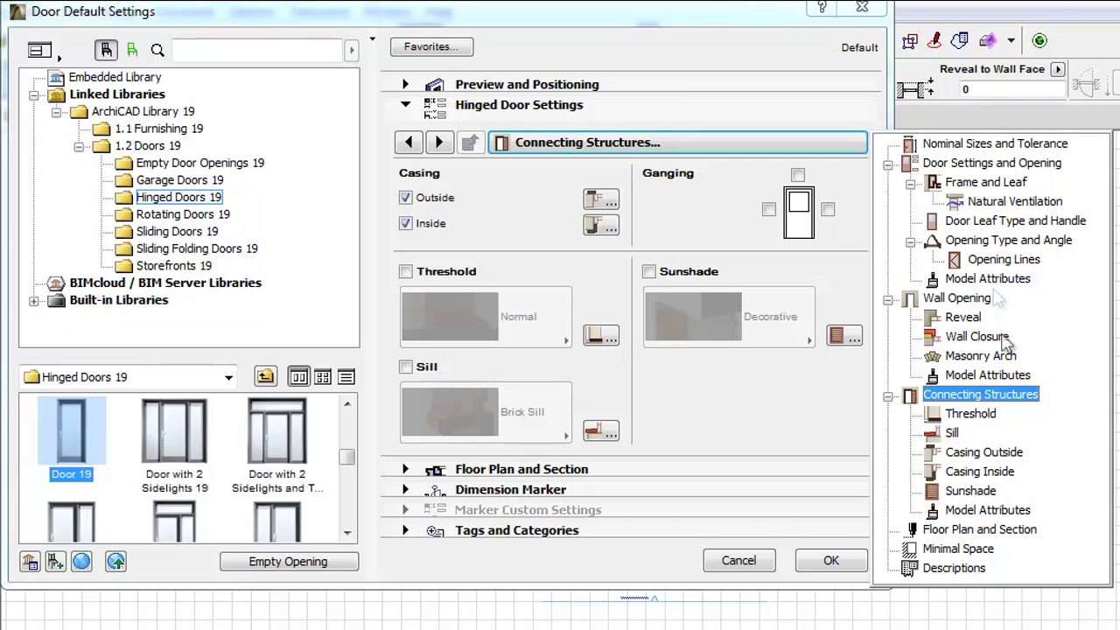
pyautogui.click(975, 531)
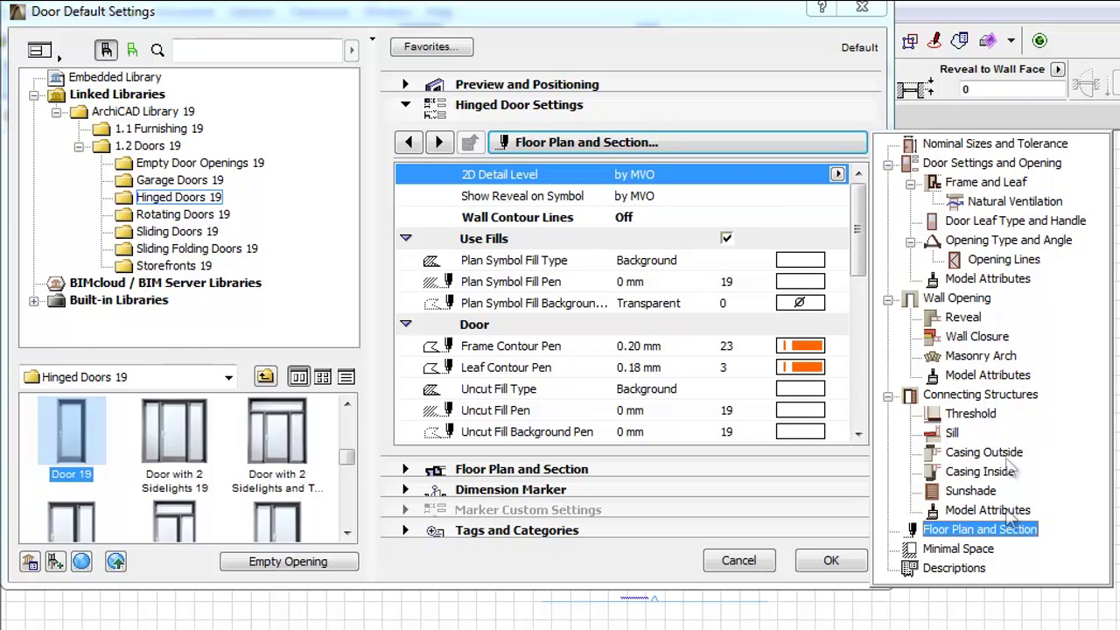
# Step through the Frame and Leaf, Door Leaf Type and Handle, Opening Lines, Reveal and Masonry Arch pages.
pyautogui.click(994, 183)
pyautogui.click(1002, 223)
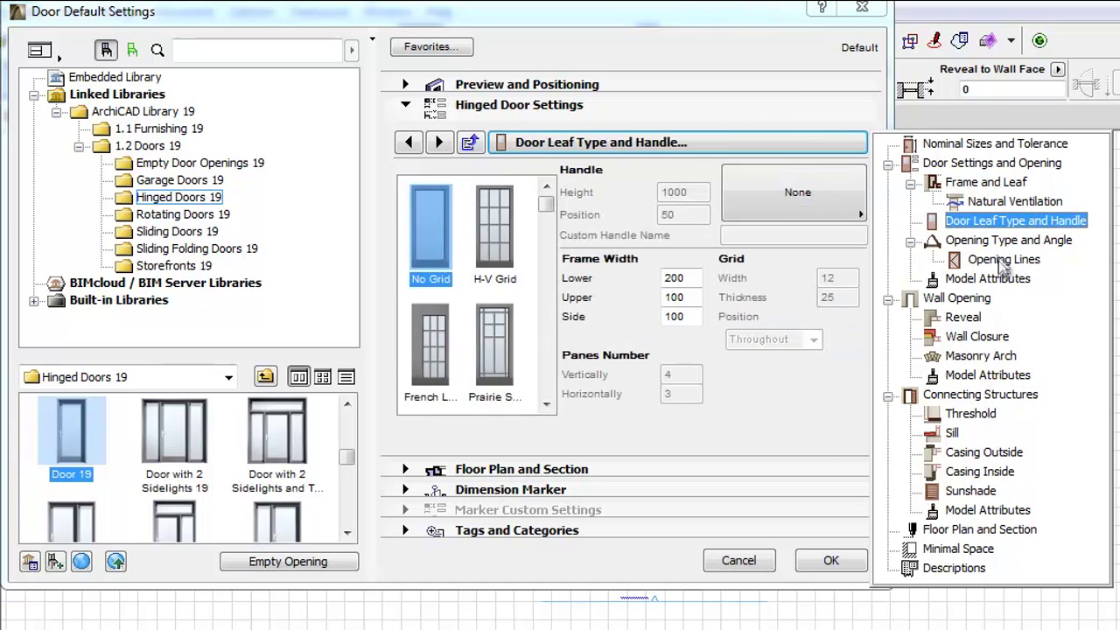
pyautogui.click(1002, 261)
pyautogui.click(967, 317)
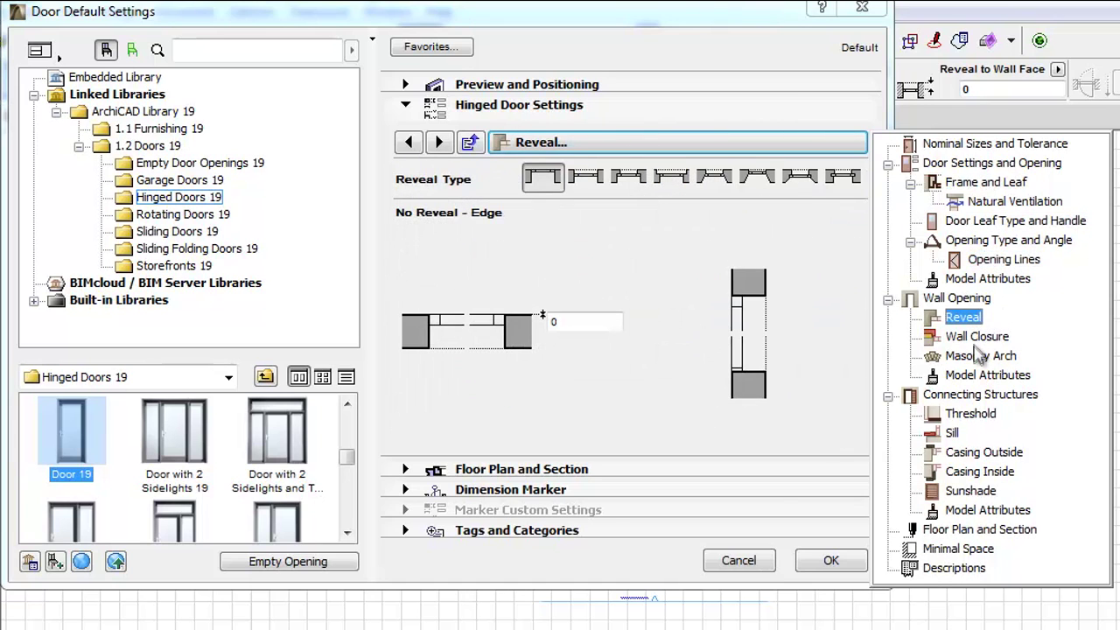
pyautogui.click(984, 356)
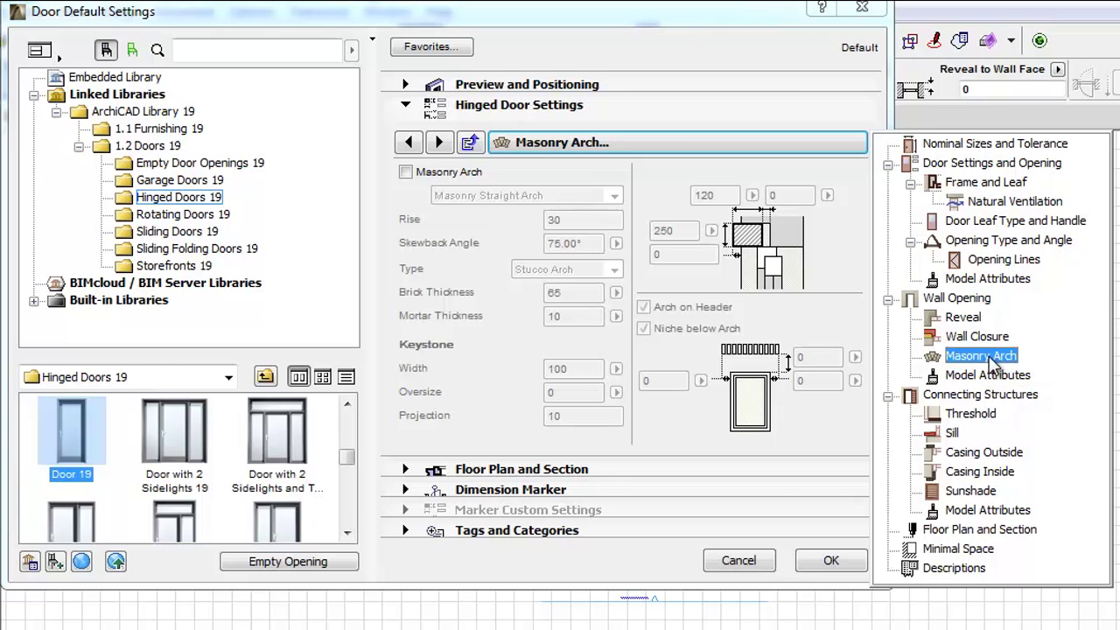
# Move up and down through neighbouring pages with the arrow keys, landing on Wall Closure.
pyautogui.press('Up')
pyautogui.press('Up')
pyautogui.press('Up')
pyautogui.press('Up')
pyautogui.press('Up')
pyautogui.press('Up')
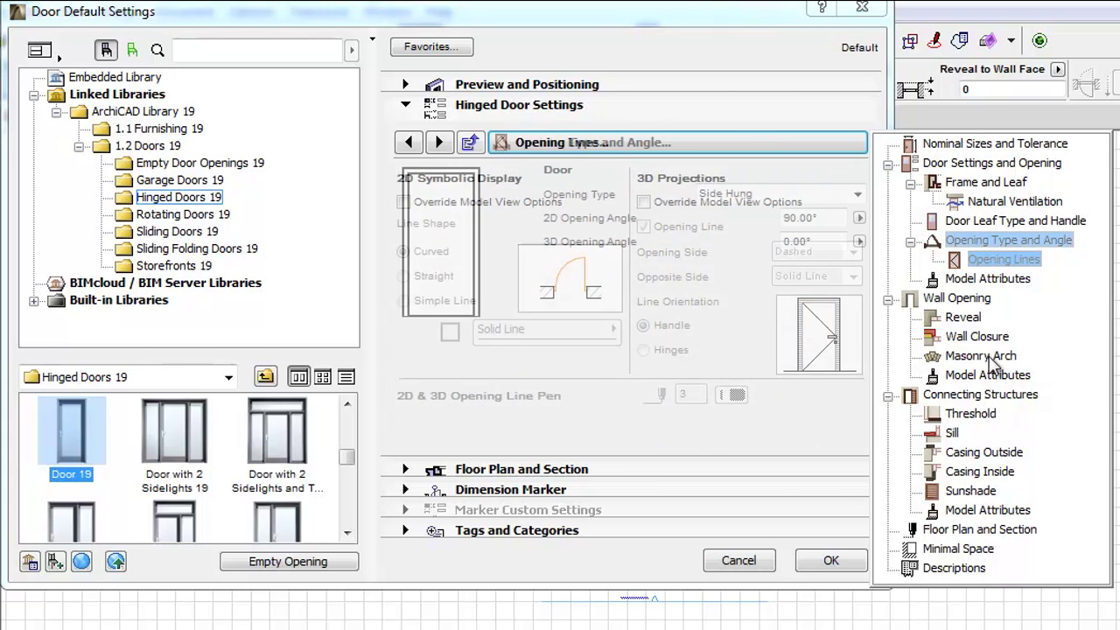
pyautogui.press('Up')
pyautogui.press('Down')
pyautogui.press('Down')
pyautogui.press('Down')
pyautogui.press('Down')
pyautogui.press('Down')
pyautogui.press('Down')
pyautogui.press('Down')
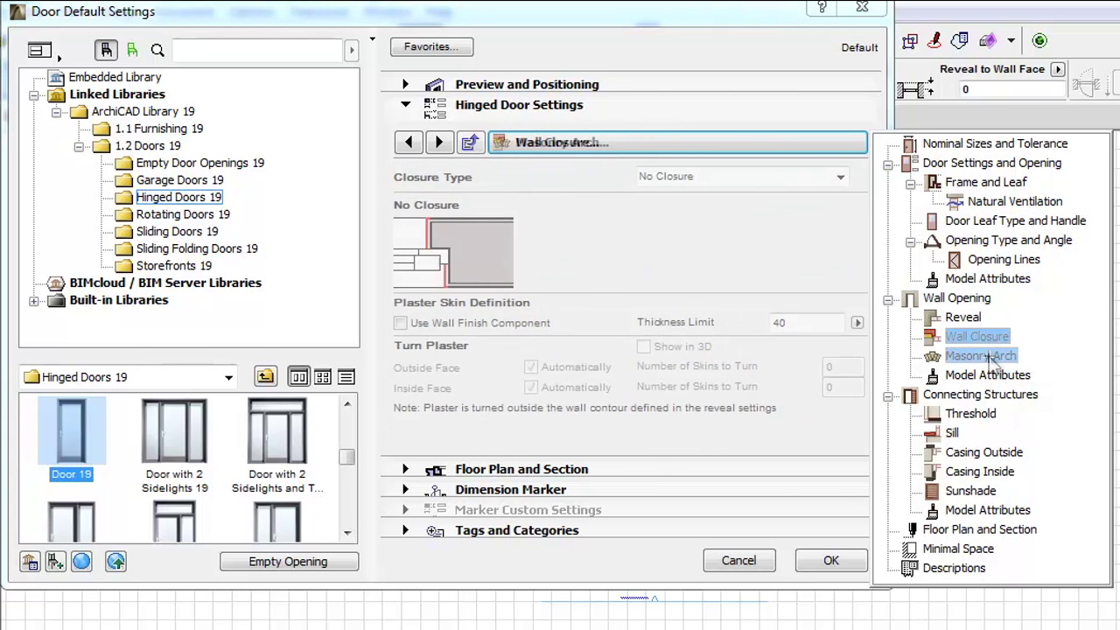
pyautogui.press('Down')
pyautogui.press('Down')
pyautogui.press('Down')
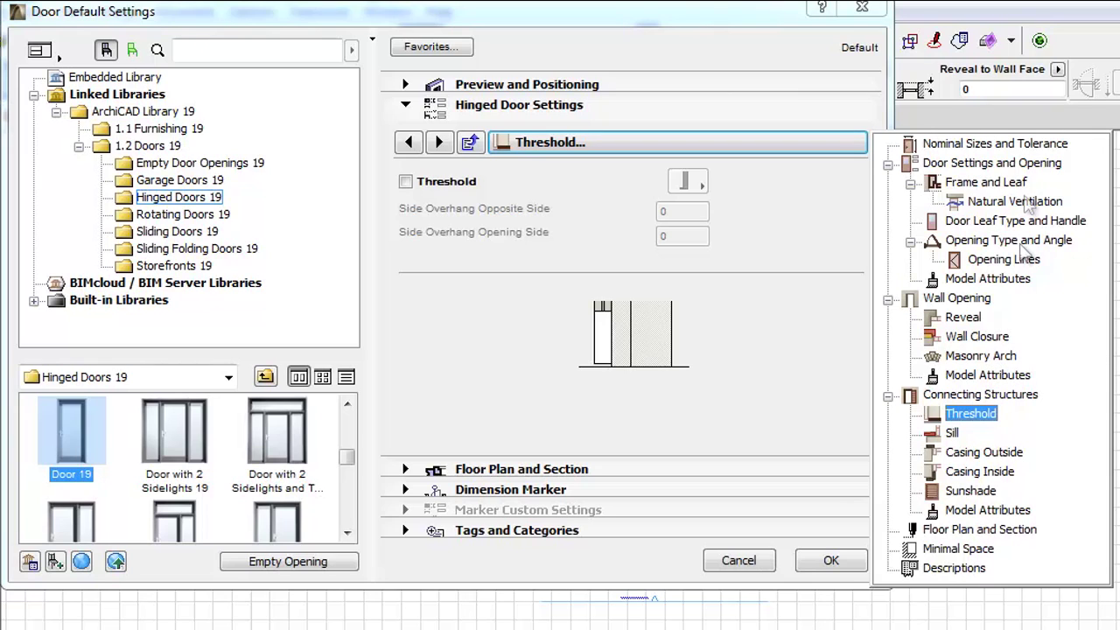
# Visit the Door Settings and Opening, frame, Wall Opening and Wall Closure pages, returning up each time.
pyautogui.click(1023, 164)
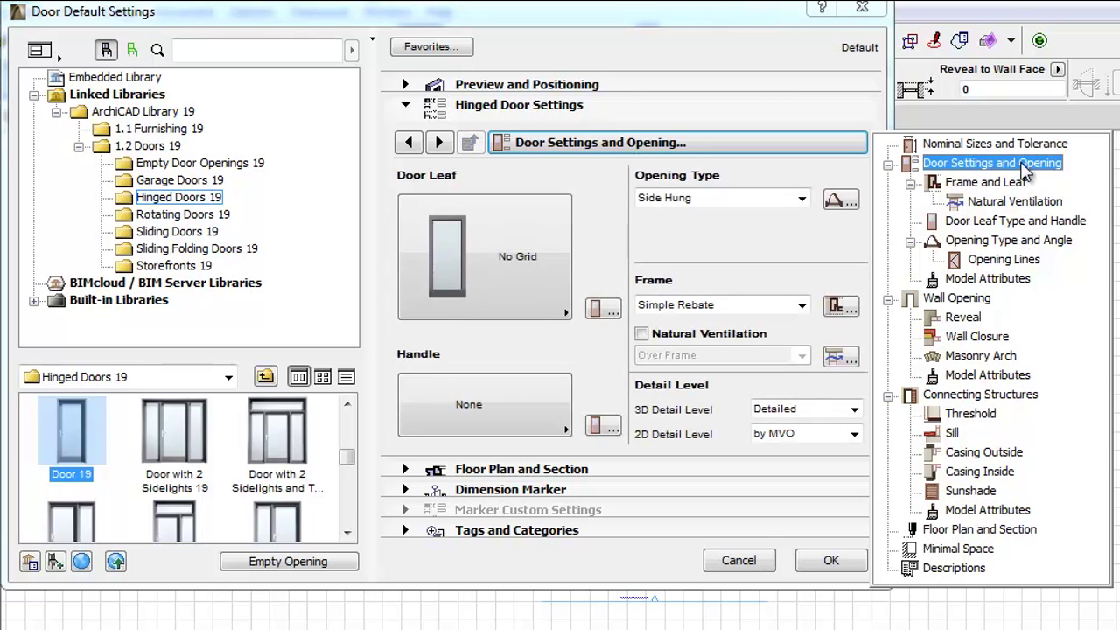
pyautogui.click(856, 313)
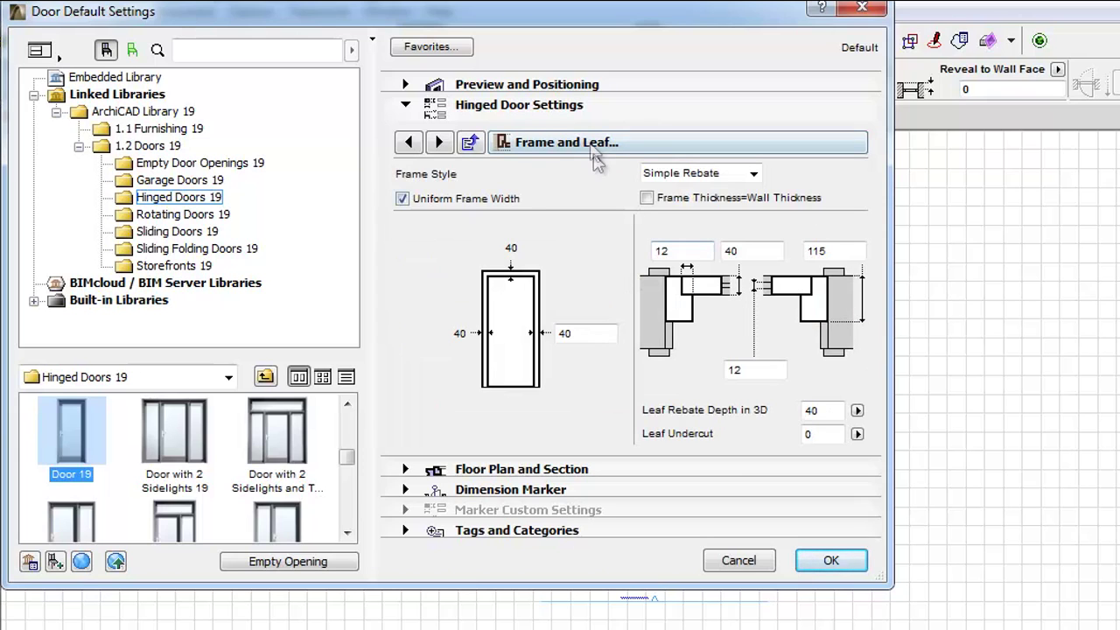
pyautogui.click(473, 145)
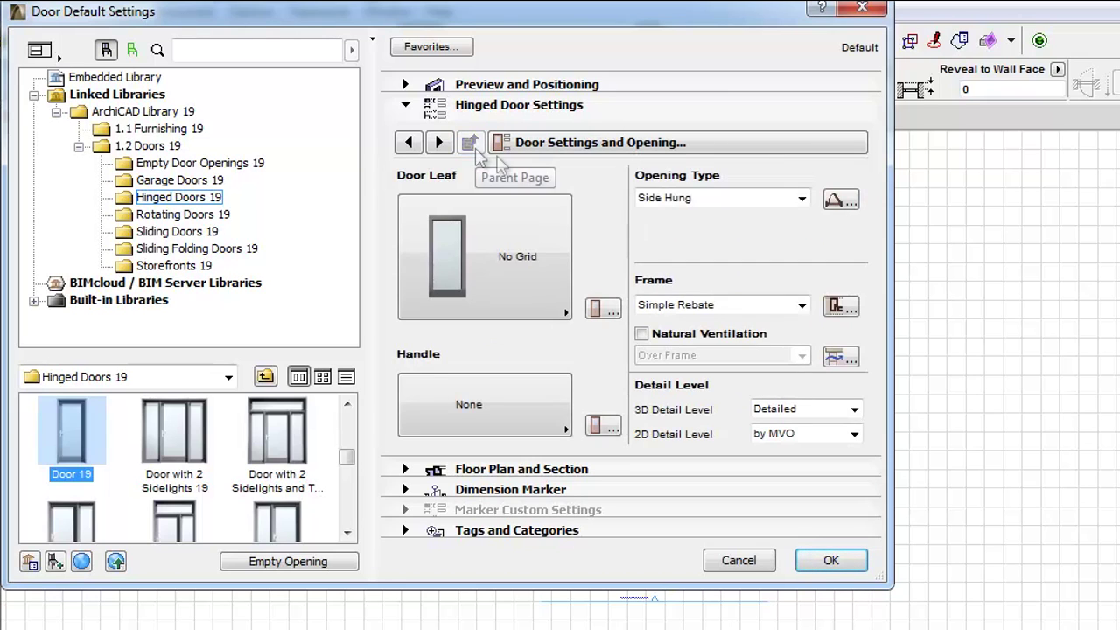
pyautogui.click(805, 147)
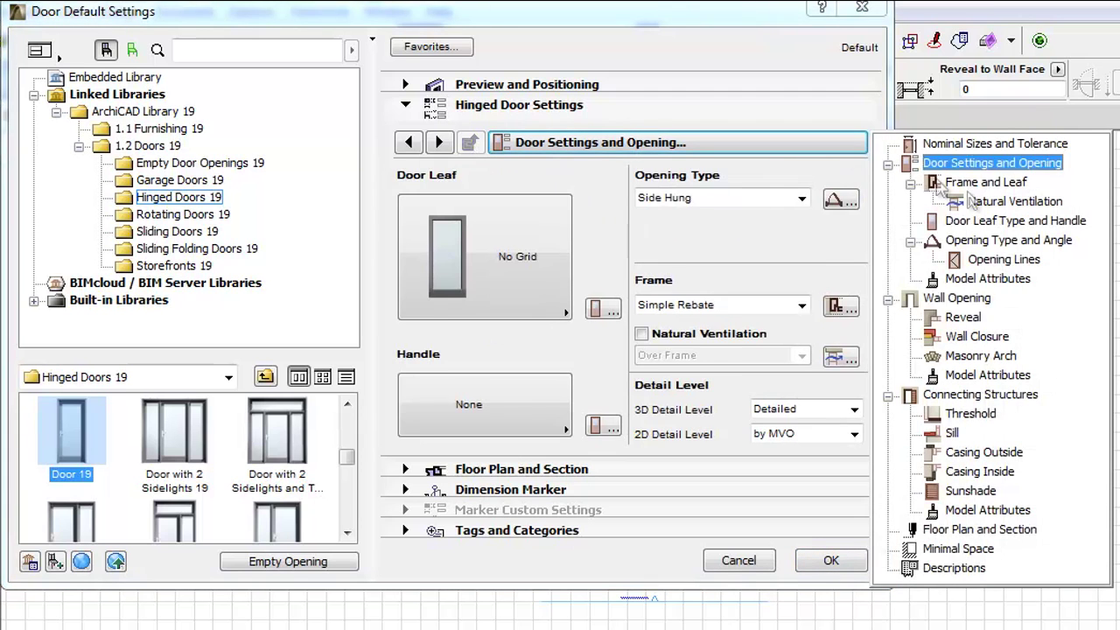
pyautogui.click(963, 299)
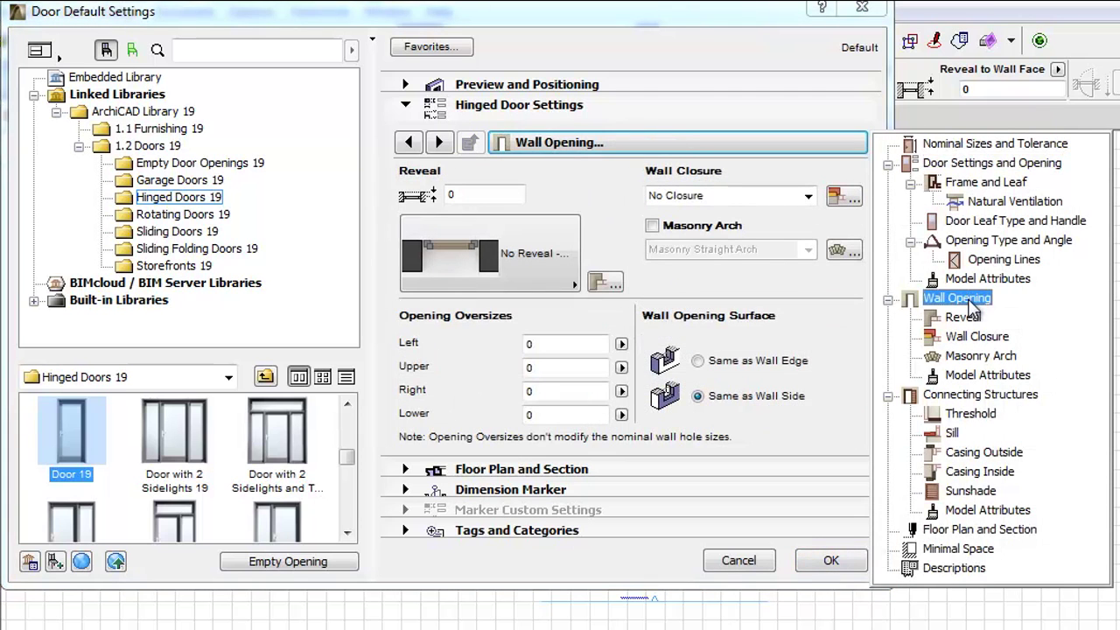
pyautogui.click(833, 303)
pyautogui.click(854, 197)
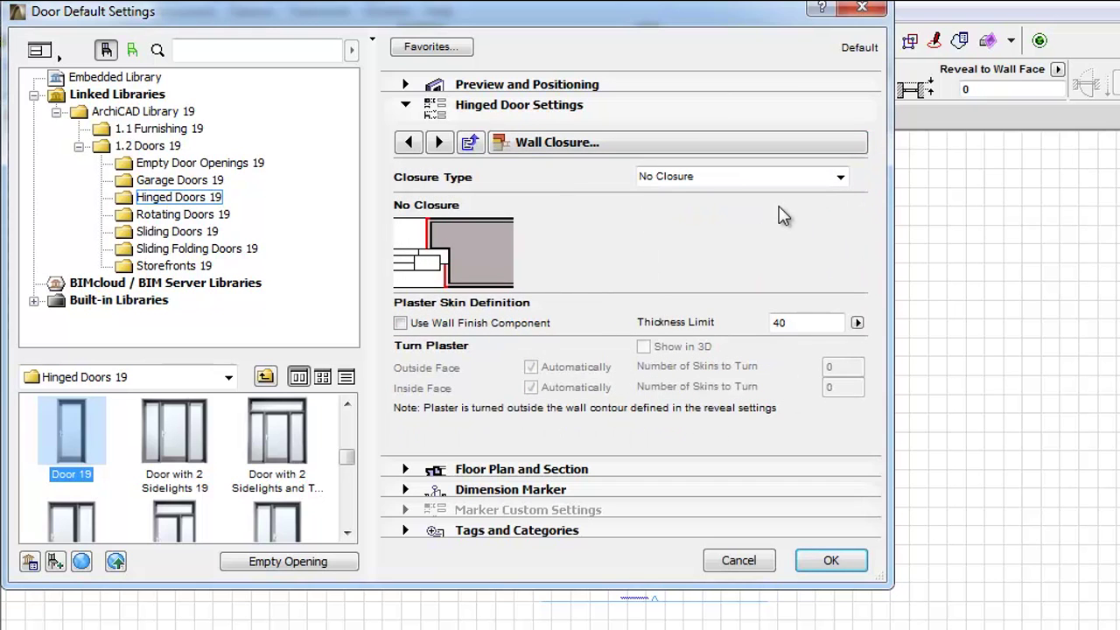
pyautogui.click(470, 141)
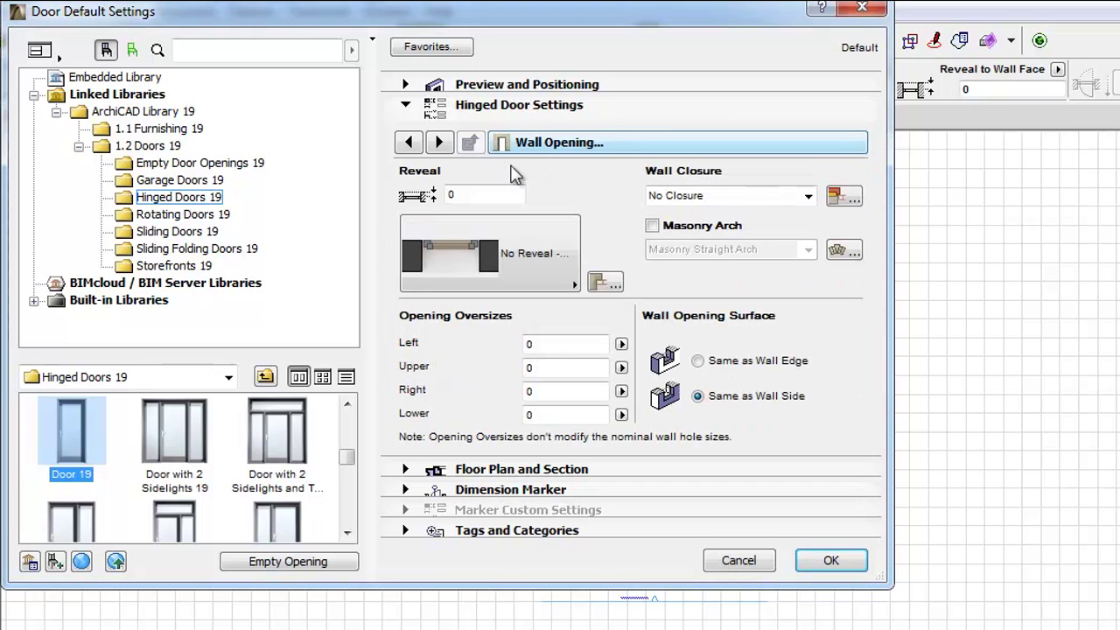
# Open Connecting Structures and Threshold, then use back/forward arrows to reach wall opening Model Attributes.
pyautogui.click(612, 150)
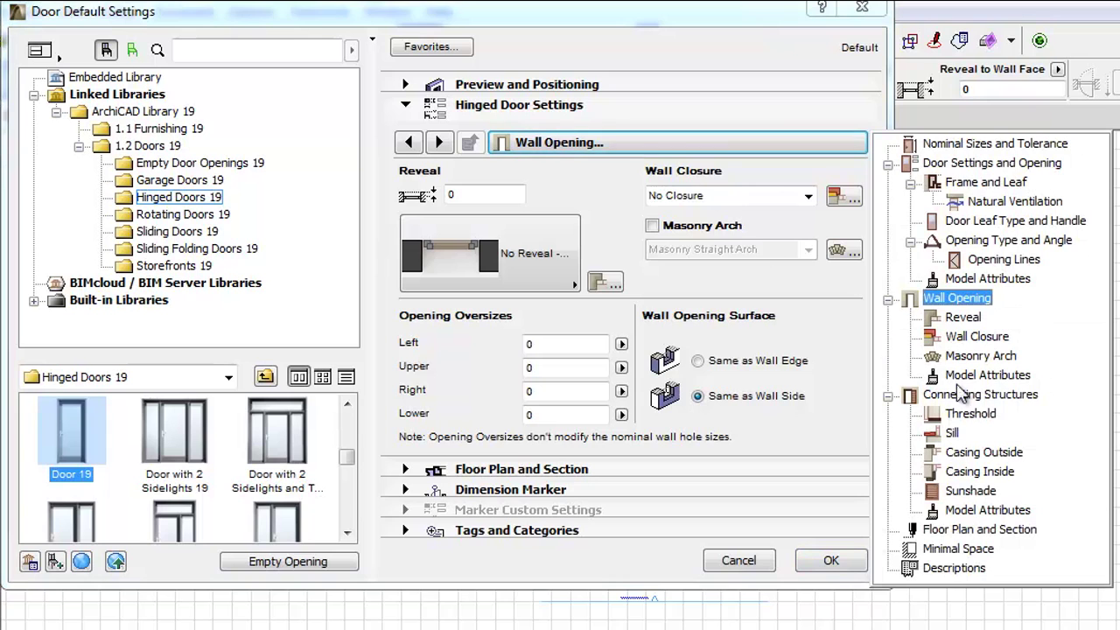
pyautogui.click(978, 394)
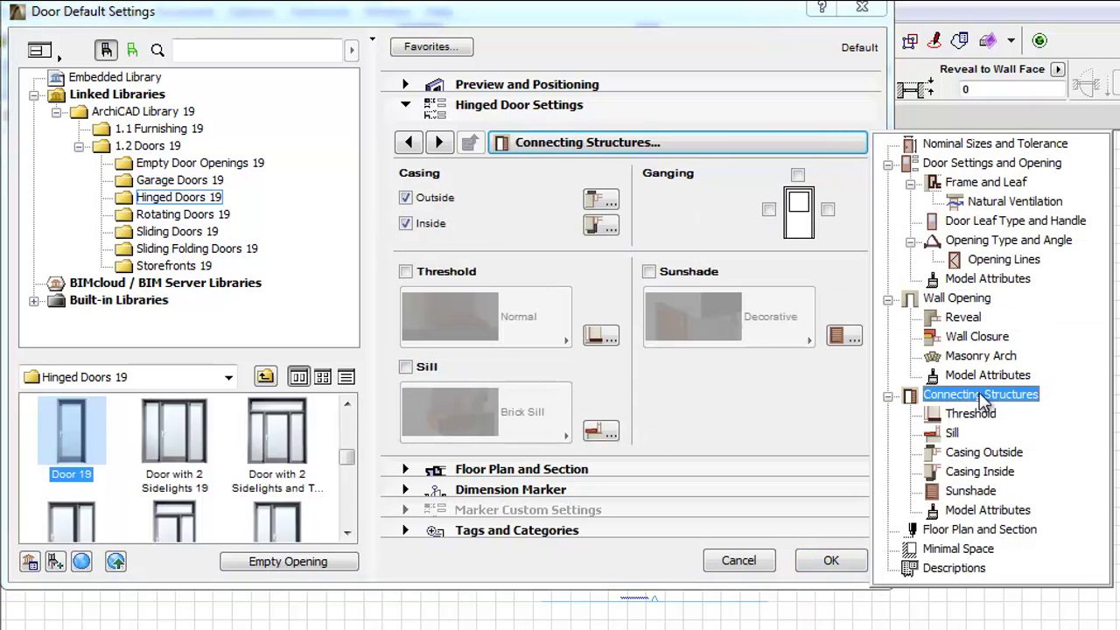
pyautogui.click(602, 336)
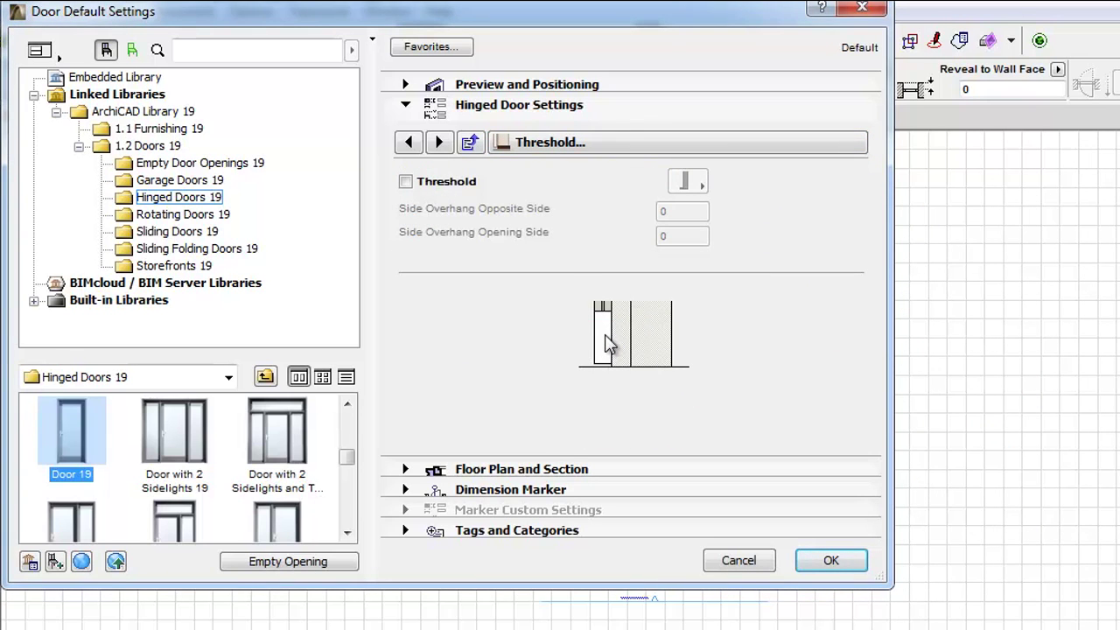
pyautogui.click(471, 144)
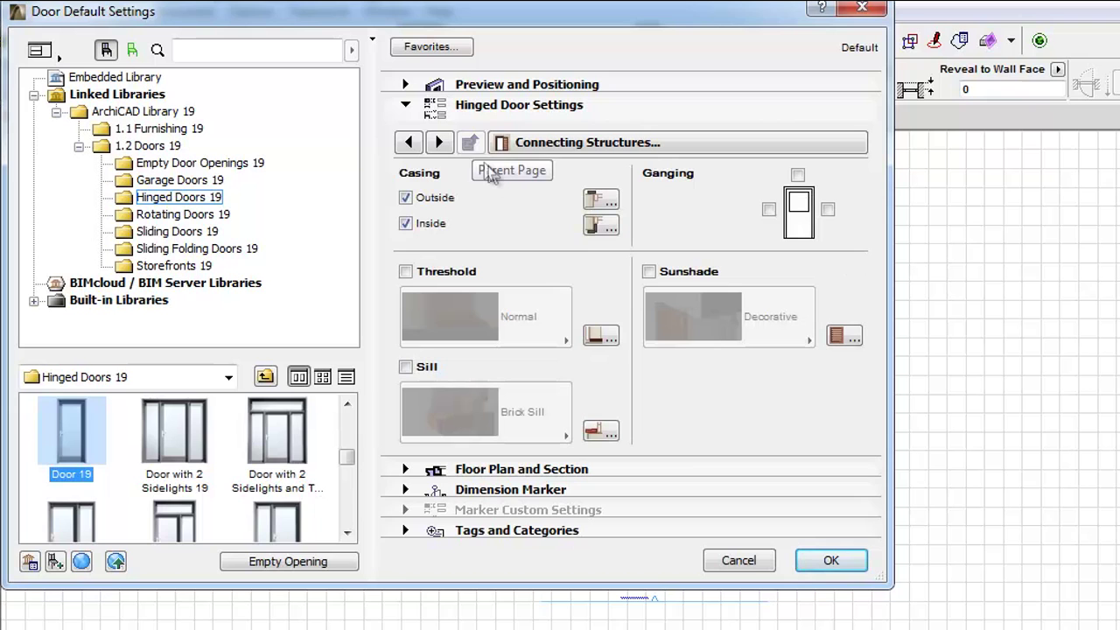
pyautogui.click(439, 143)
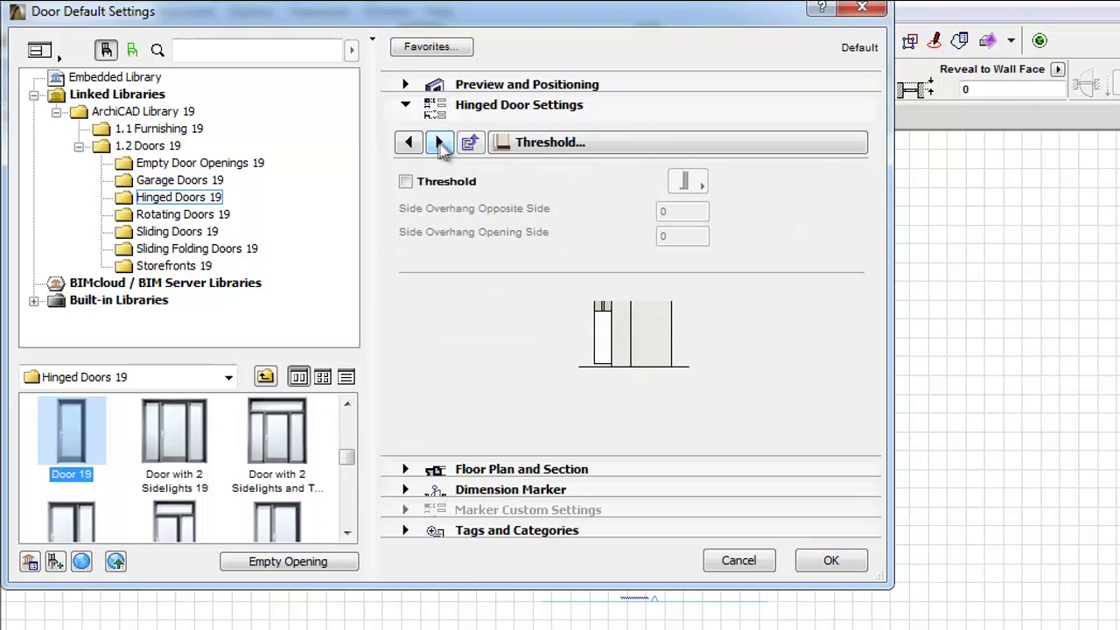
pyautogui.click(411, 144)
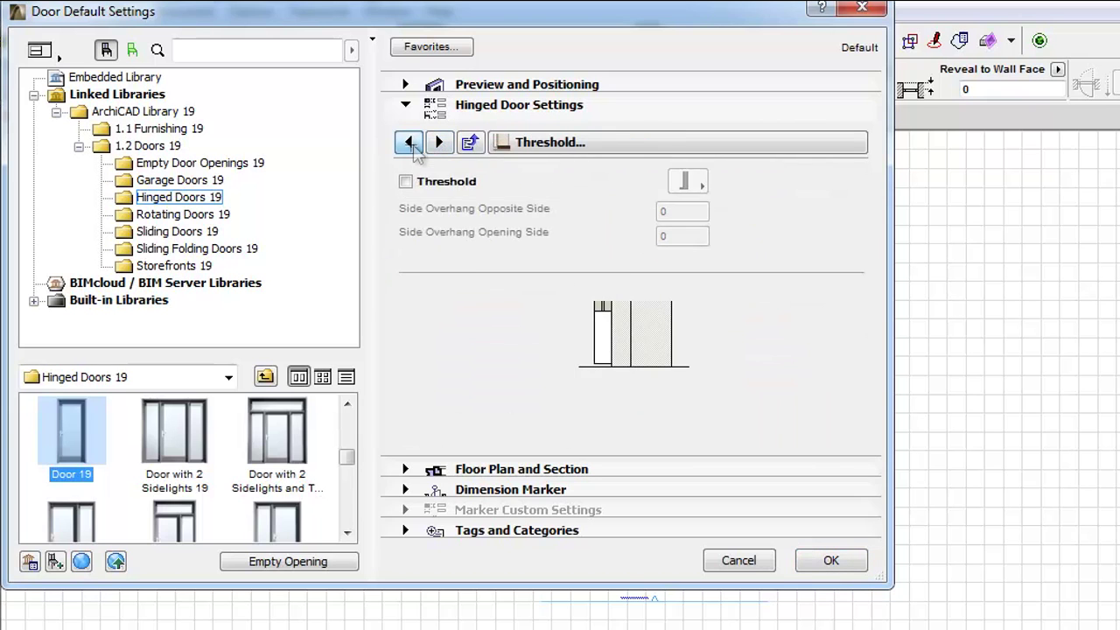
pyautogui.click(411, 144)
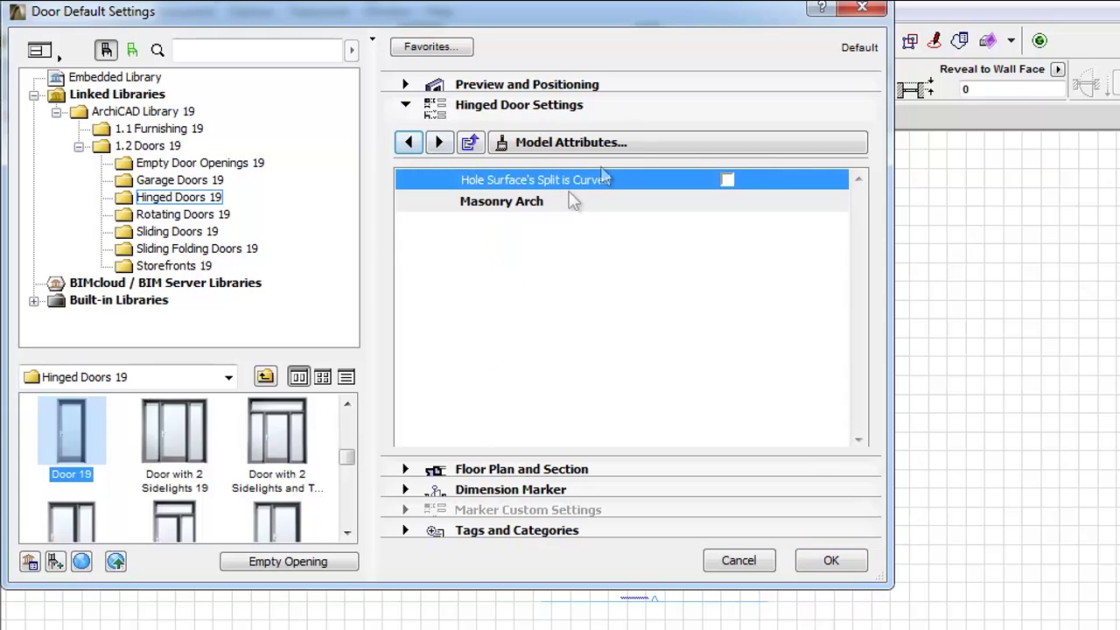
# Set Frame Surface Outside to Paint - Celadon, leaving Uniform Door Surfaces off after toggling it.
pyautogui.click(652, 148)
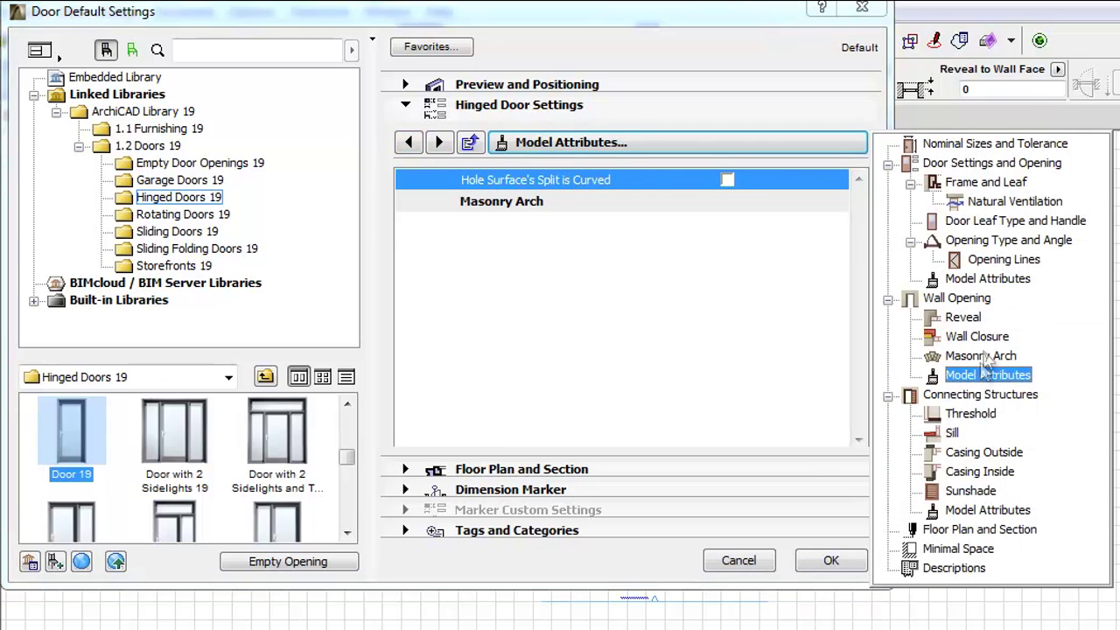
pyautogui.click(999, 280)
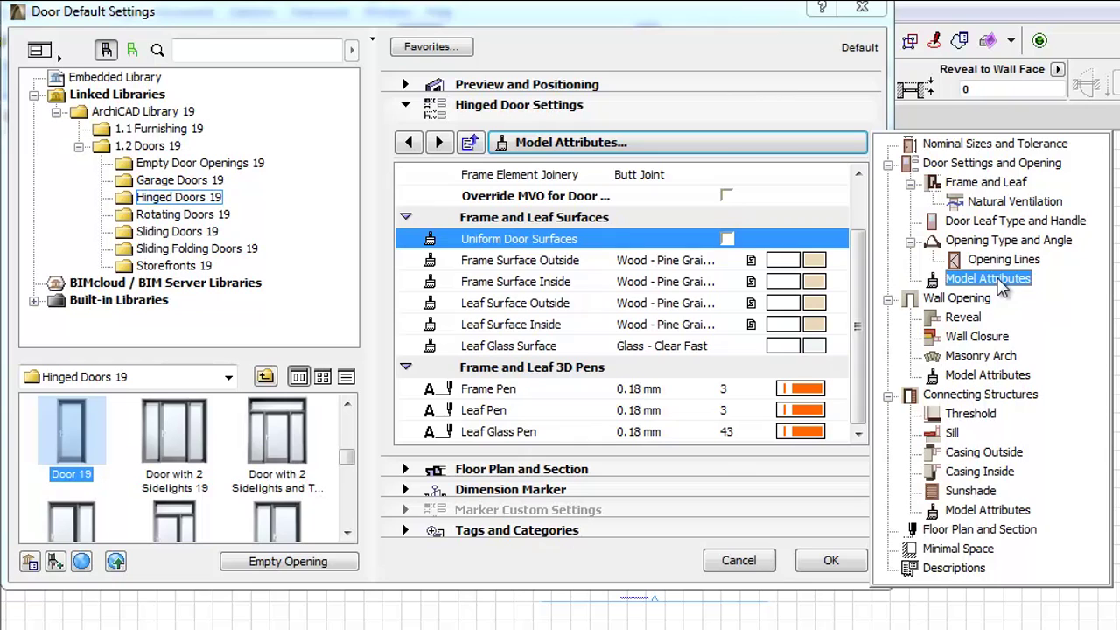
pyautogui.click(838, 261)
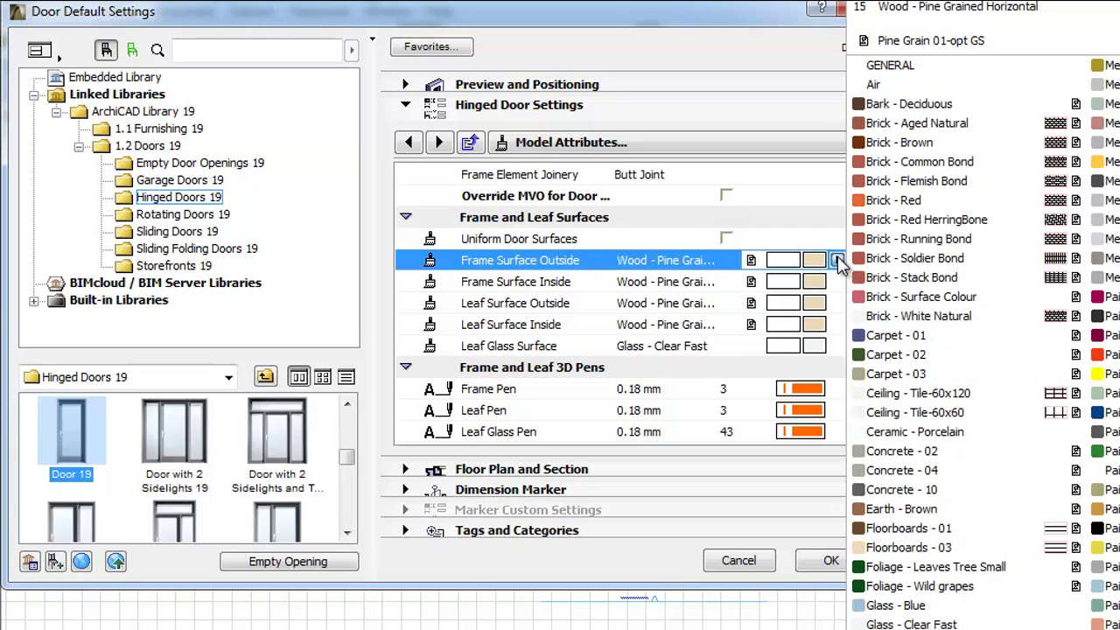
pyautogui.click(1104, 393)
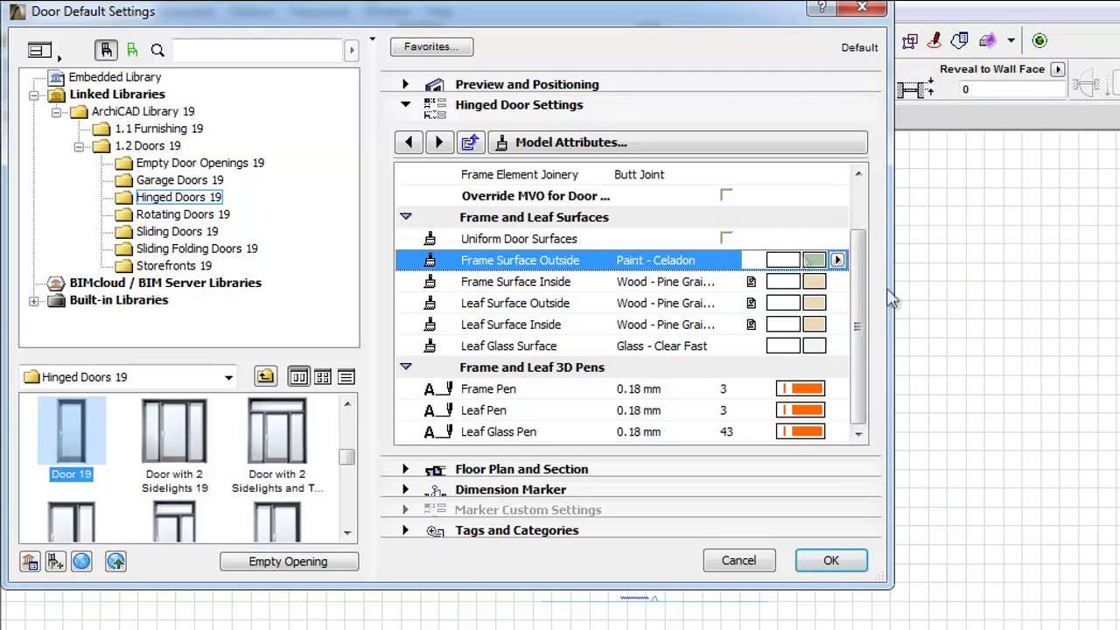
pyautogui.click(731, 236)
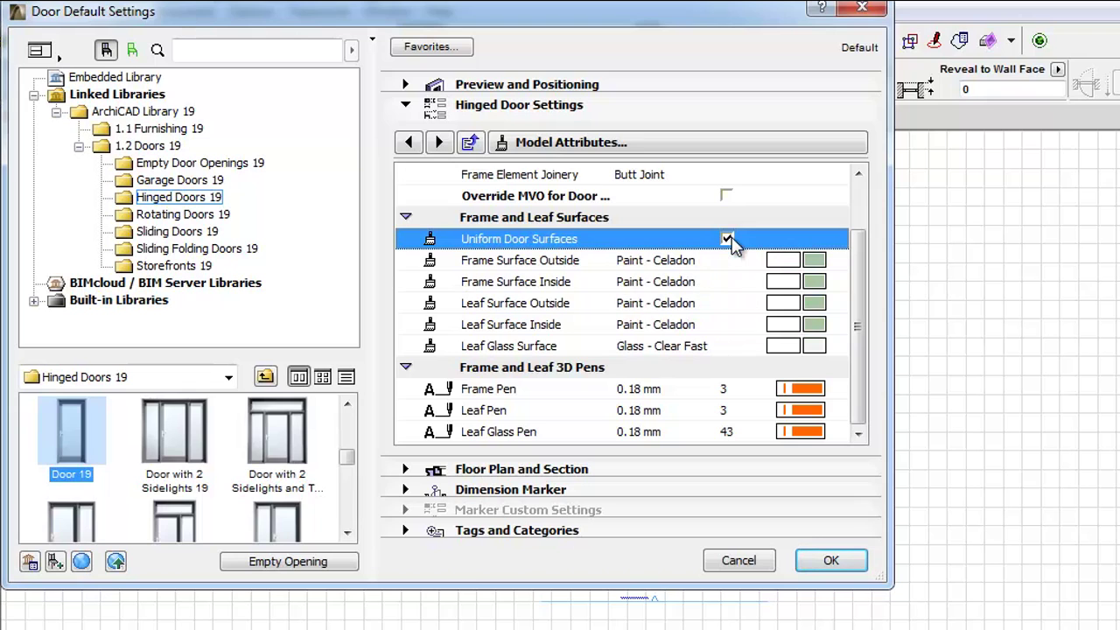
pyautogui.click(727, 238)
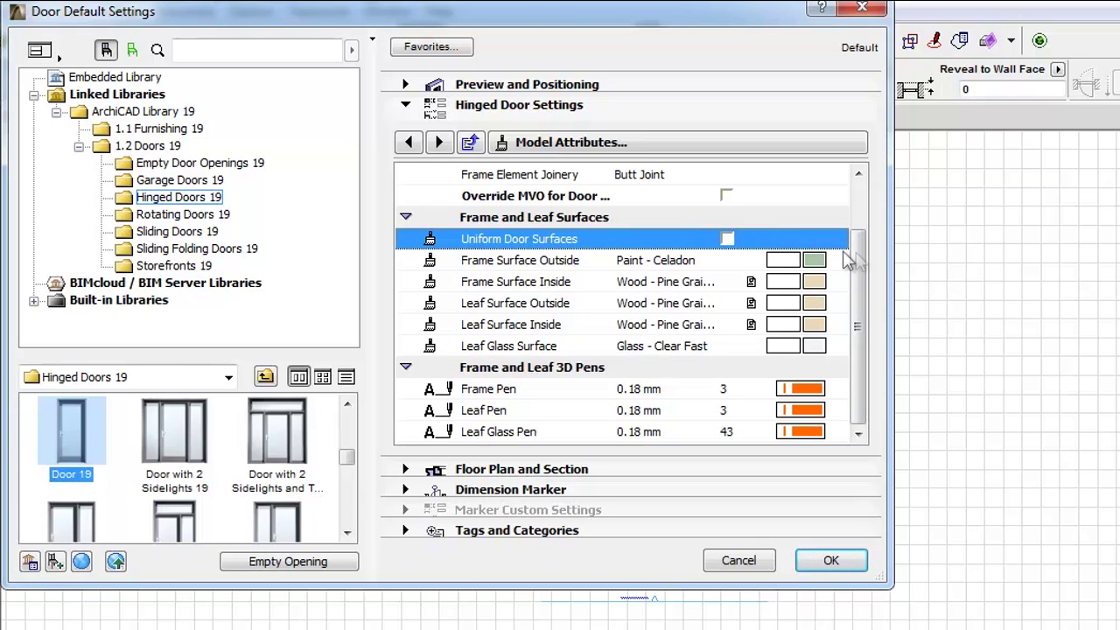
# Enable the masonry arch on its settings page.
pyautogui.click(826, 153)
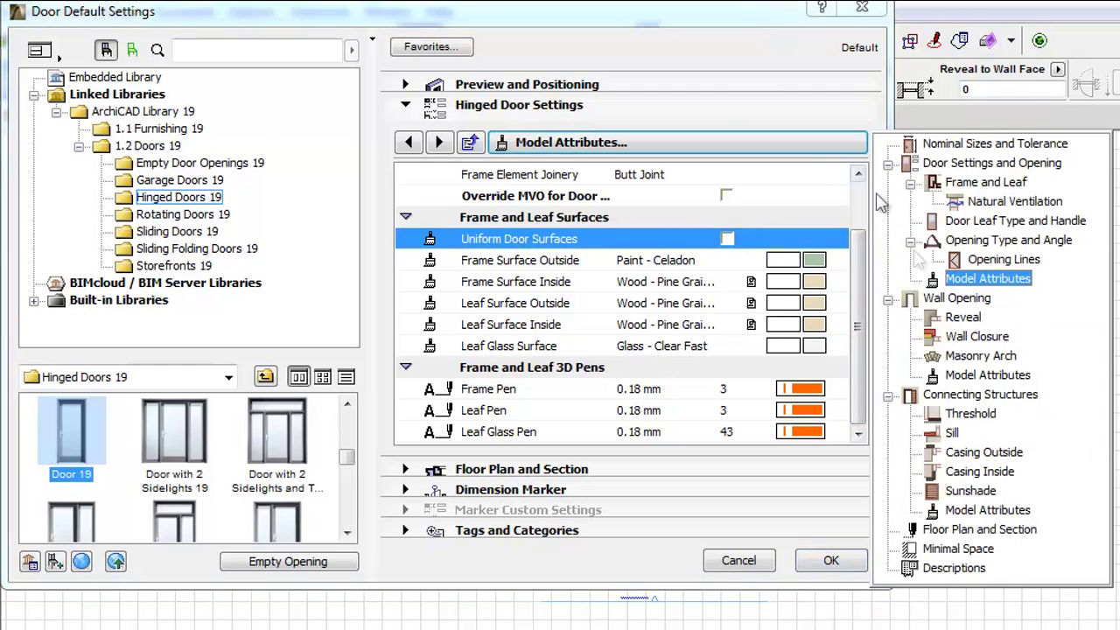
pyautogui.click(991, 374)
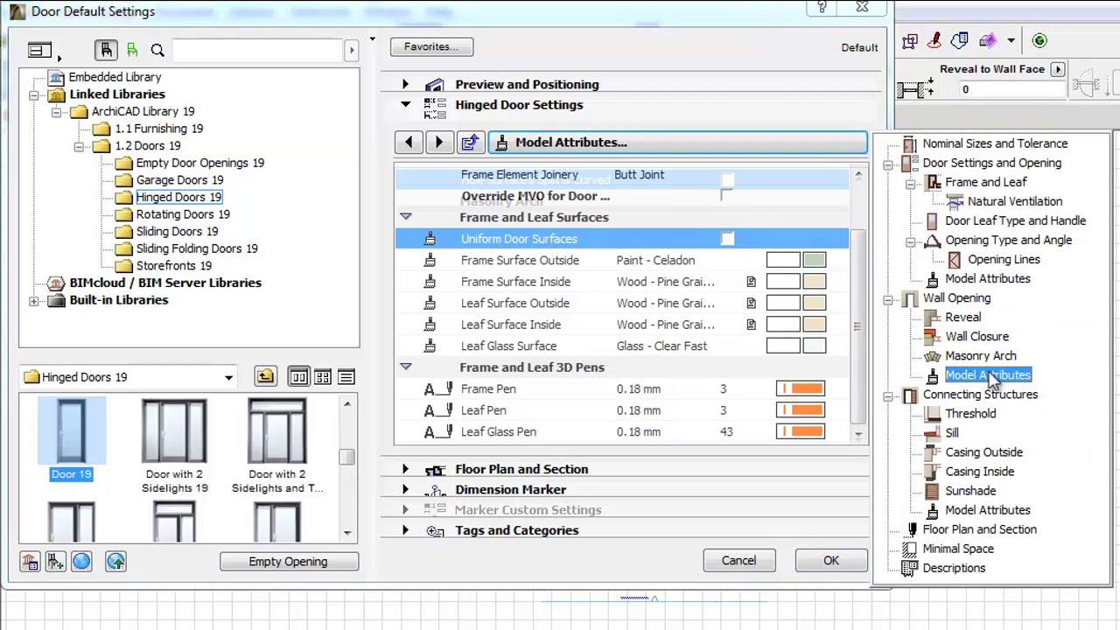
pyautogui.click(835, 147)
pyautogui.click(991, 365)
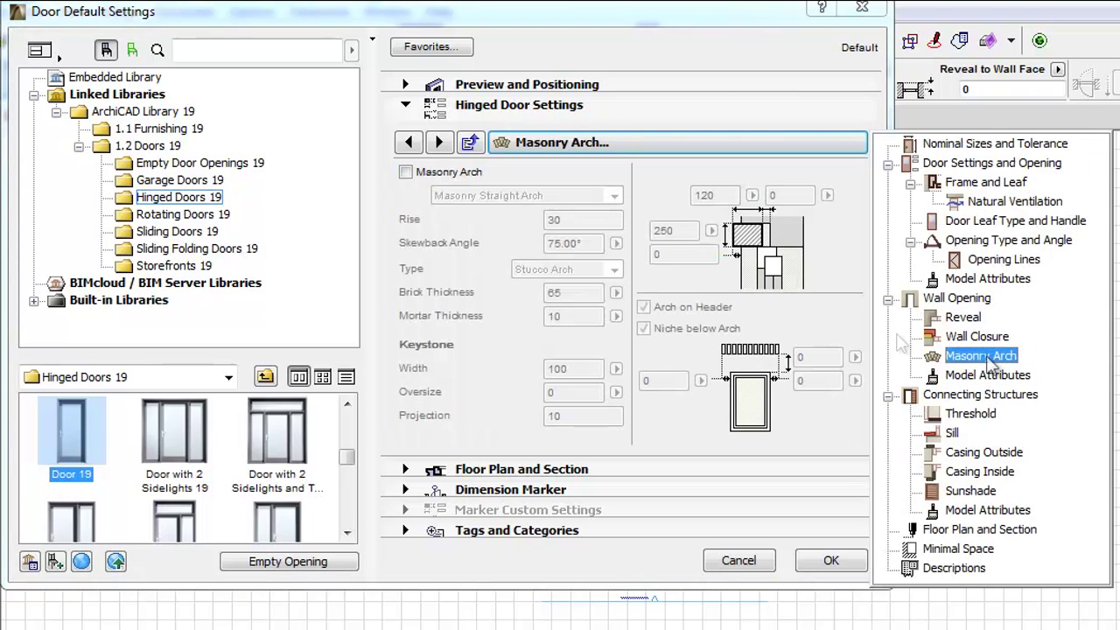
pyautogui.click(406, 173)
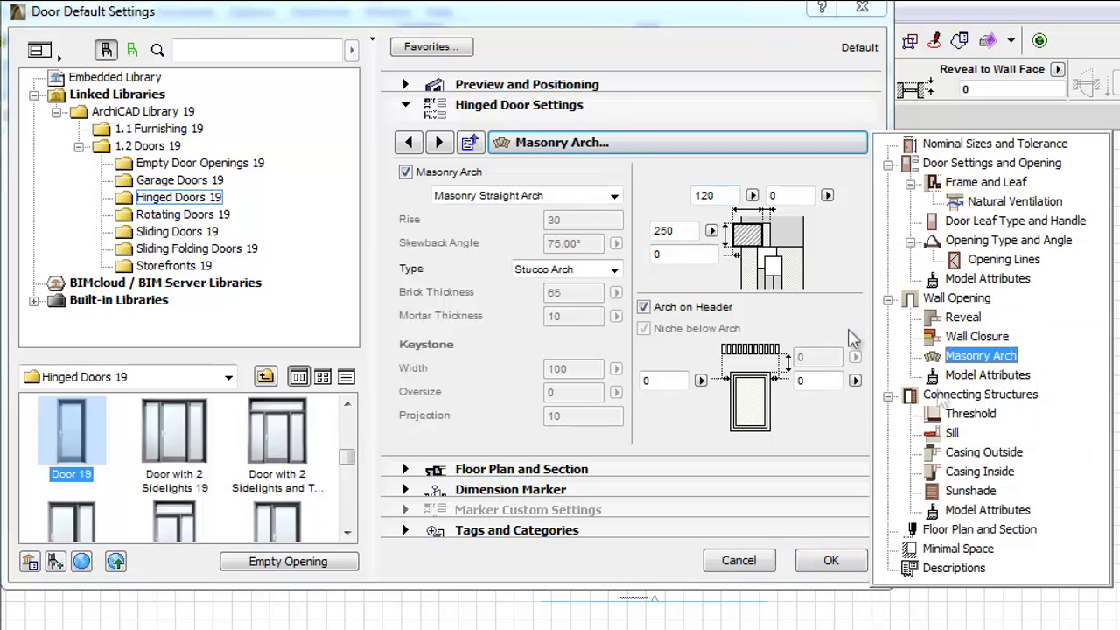
# Give the outside casing Paint - Celadon and turn on Uniform Casing Surfaces.
pyautogui.click(968, 376)
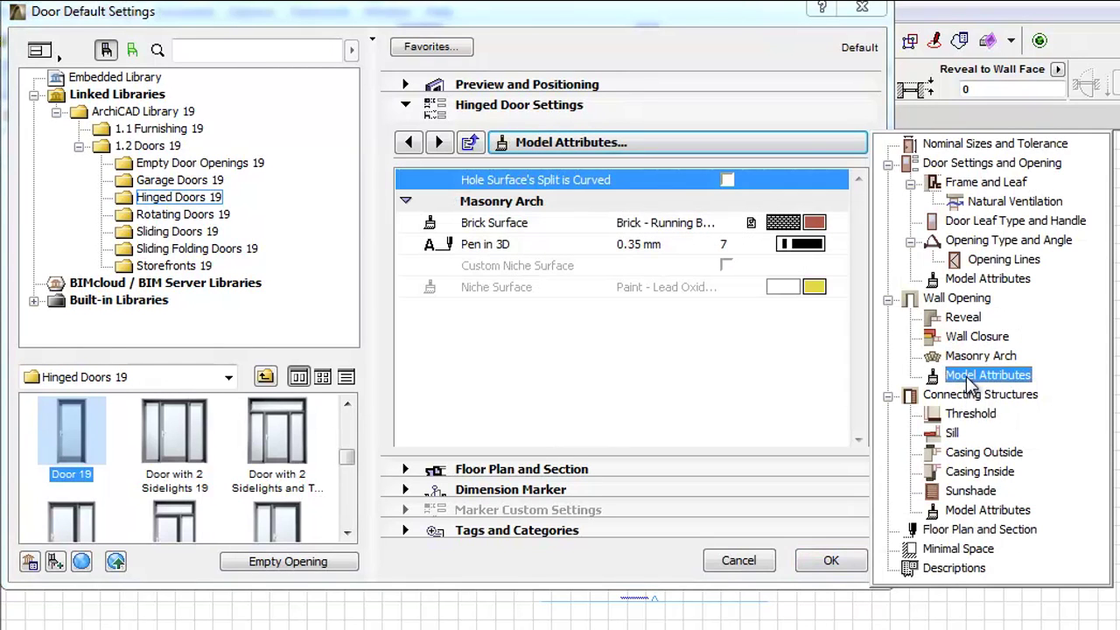
pyautogui.click(996, 510)
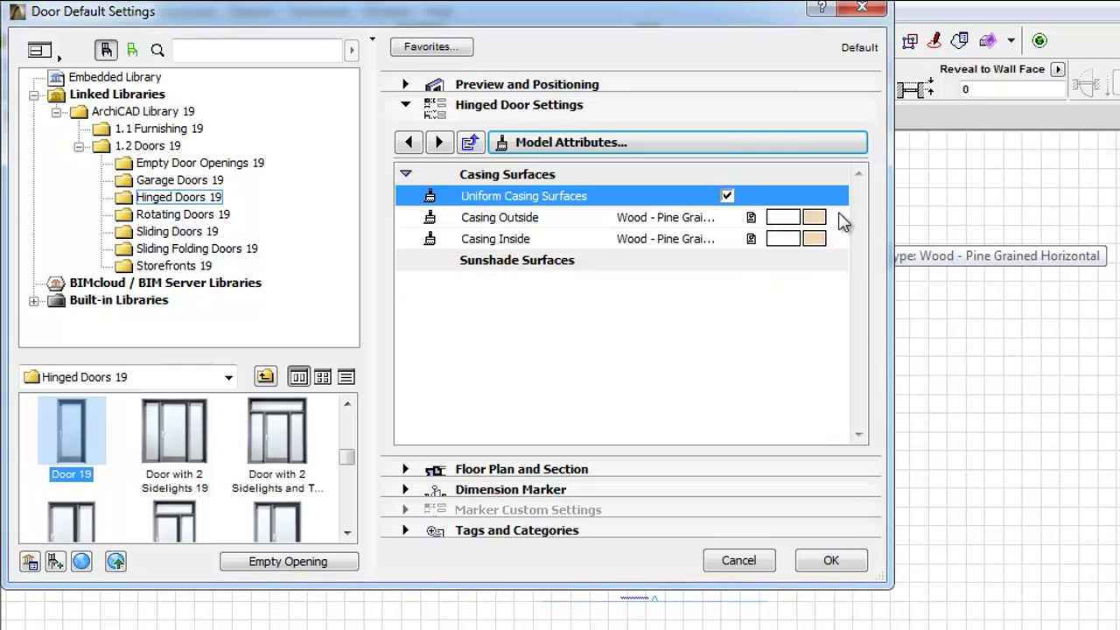
pyautogui.click(837, 217)
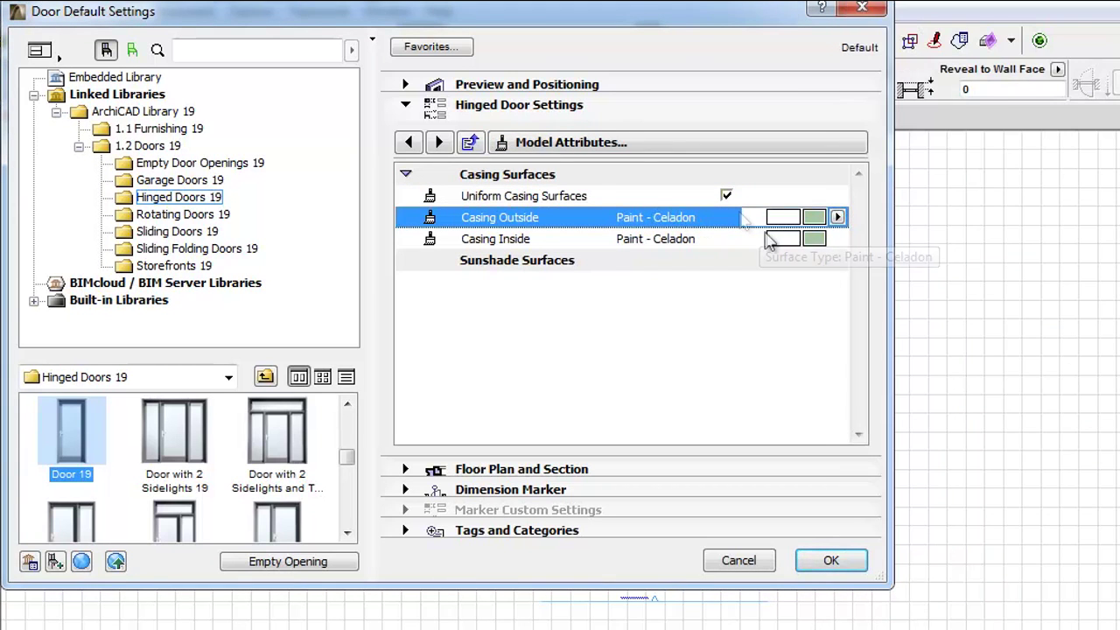
pyautogui.click(728, 195)
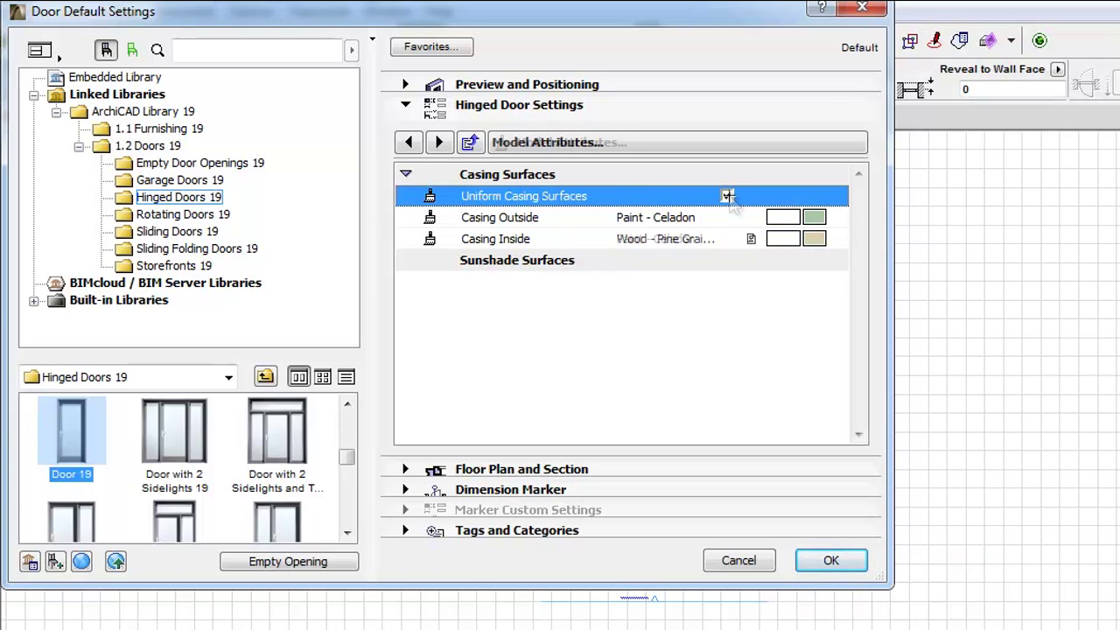
pyautogui.click(728, 196)
pyautogui.click(757, 151)
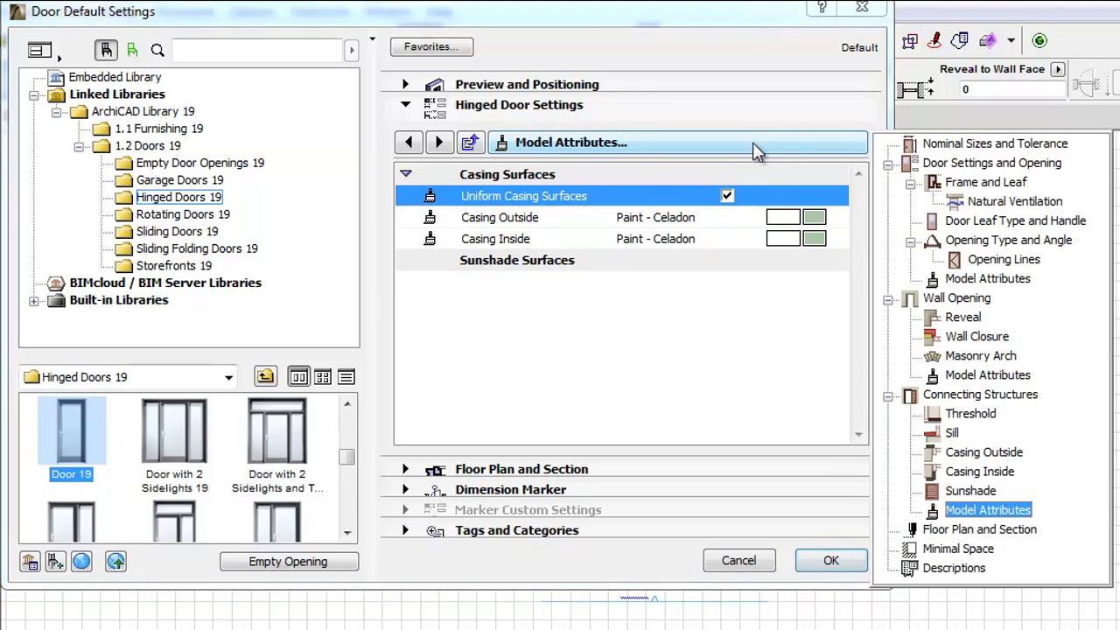
# Review the Floor Plan and Section page, then scroll through the Descriptions page's fields.
pyautogui.click(997, 530)
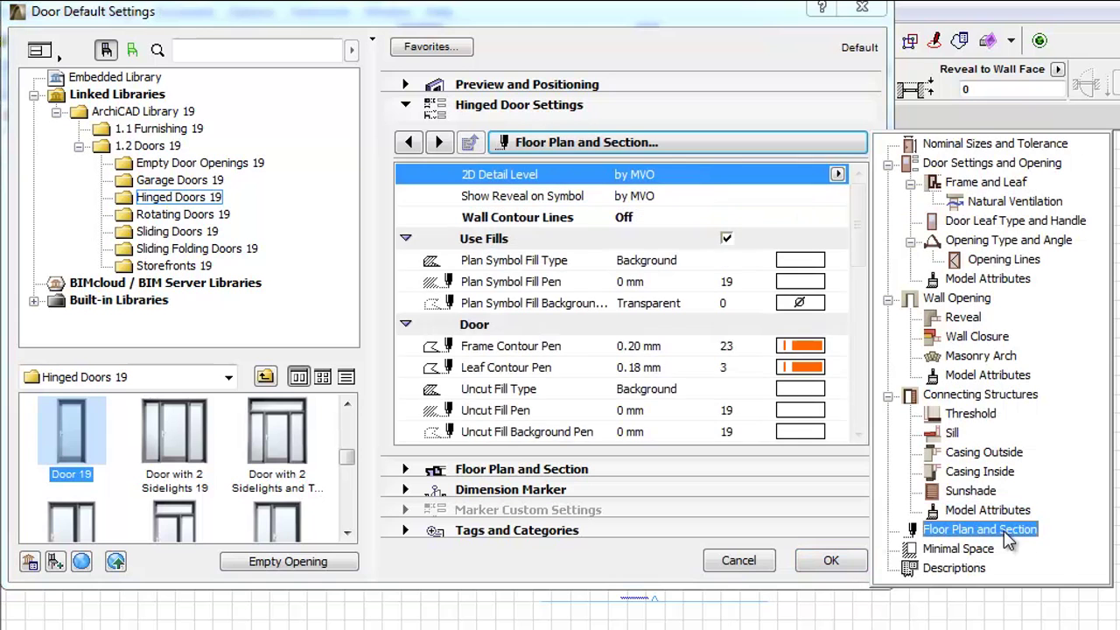
pyautogui.moveTo(860, 261)
pyautogui.mouseDown()
pyautogui.moveTo(862, 357)
pyautogui.moveTo(879, 243)
pyautogui.mouseUp()
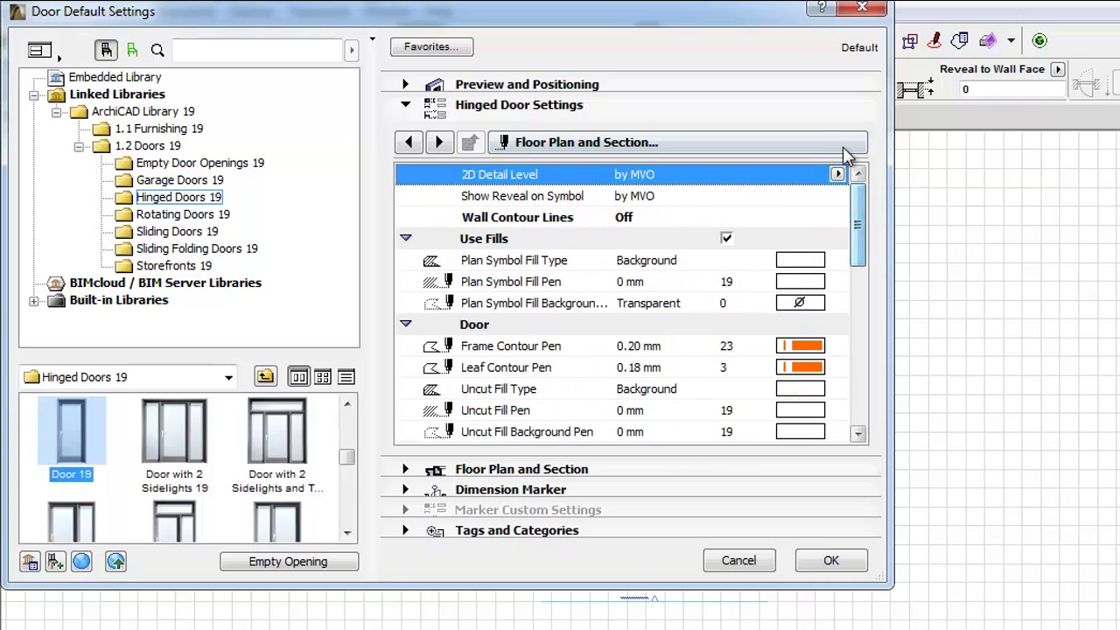
pyautogui.click(845, 149)
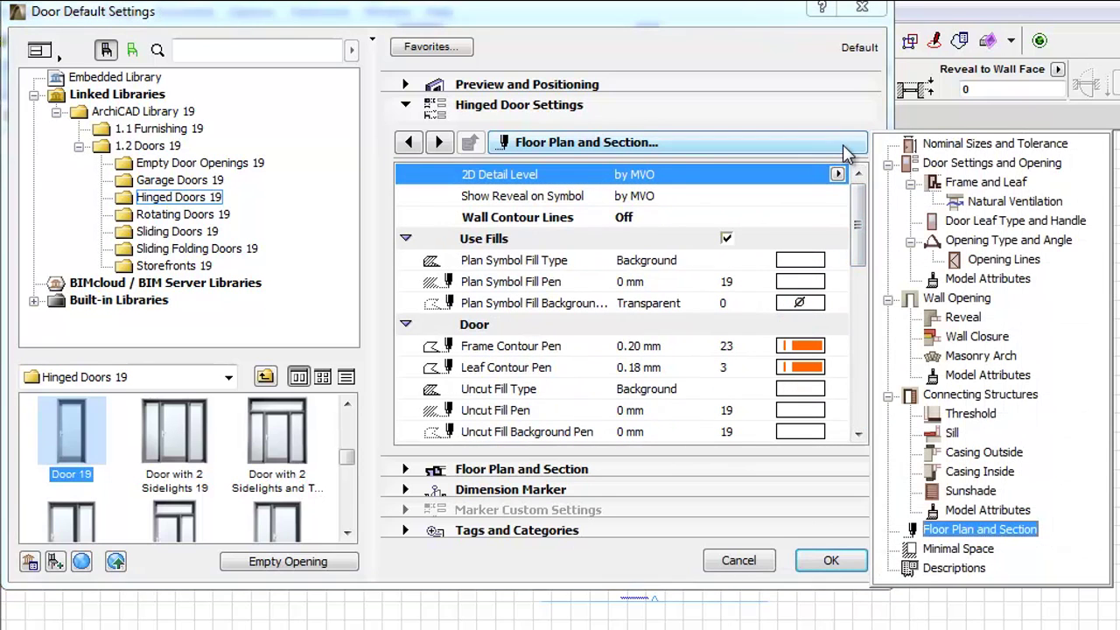
pyautogui.click(955, 568)
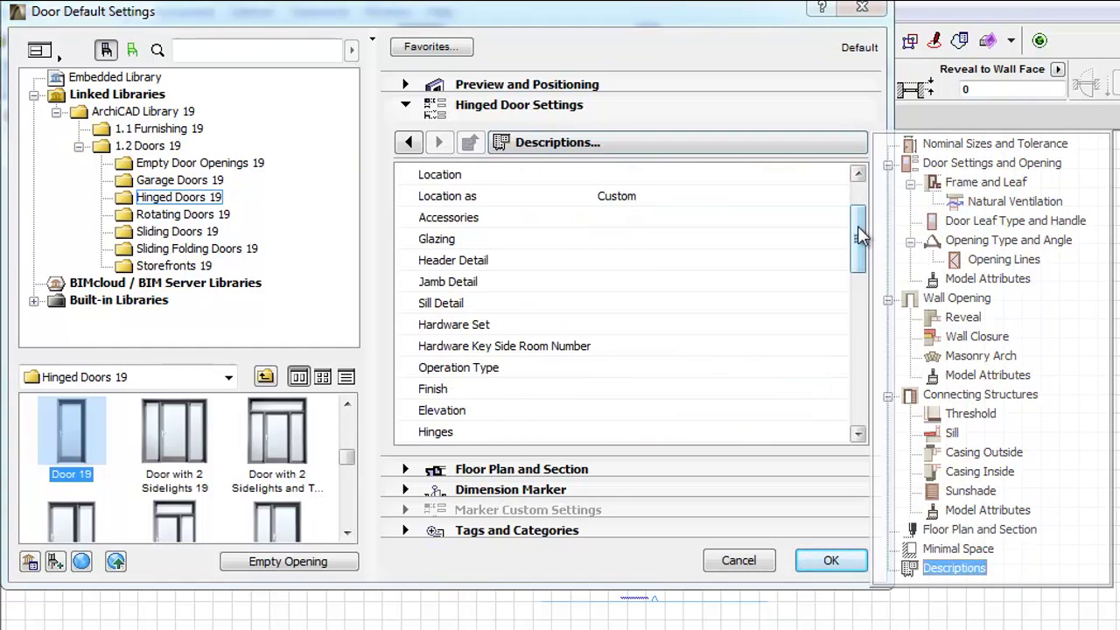
pyautogui.scroll(4, 862, 210)
pyautogui.moveTo(862, 209); pyautogui.dragTo(866, 261)
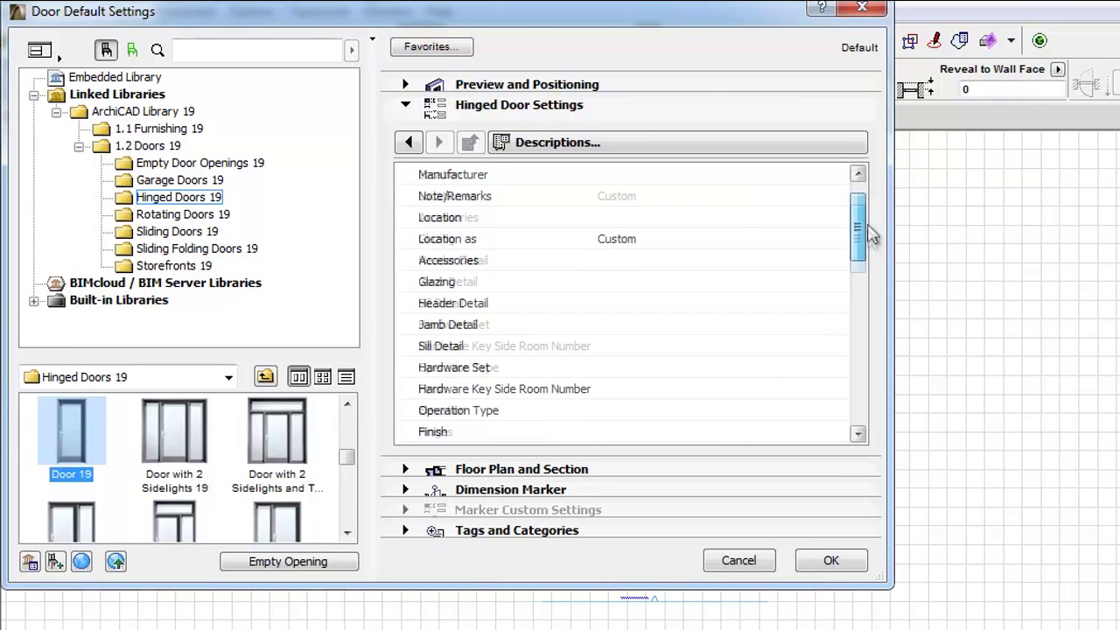
pyautogui.moveTo(860, 288)
pyautogui.mouseDown()
pyautogui.moveTo(860, 377)
pyautogui.moveTo(866, 156)
pyautogui.mouseUp()
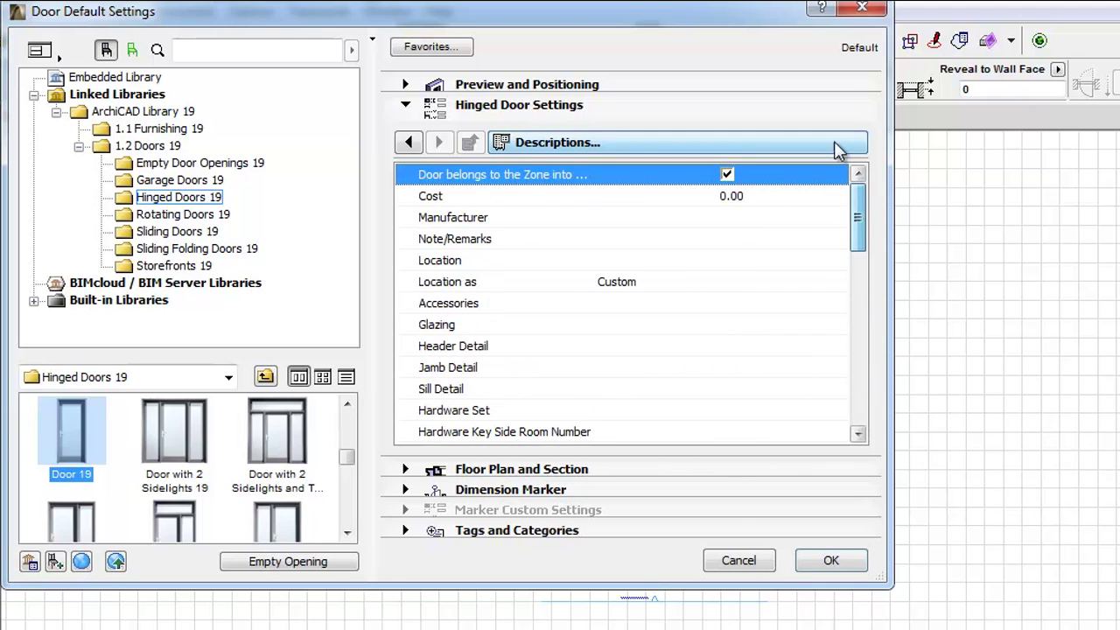
pyautogui.click(862, 142)
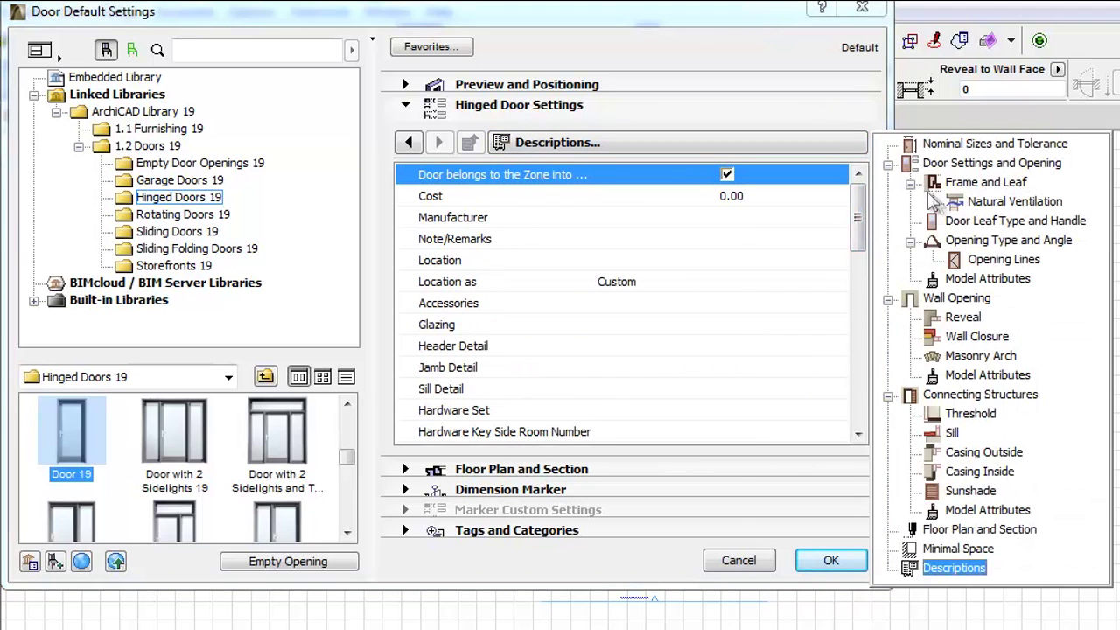